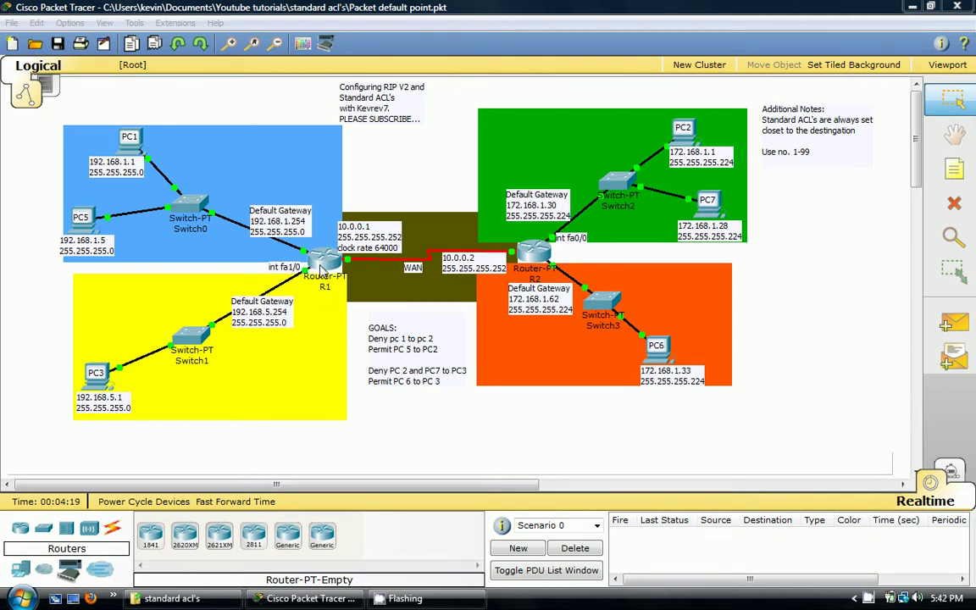
Open R1's command-line console and enter privileged EXEC mode with 'en'.
click(324, 259)
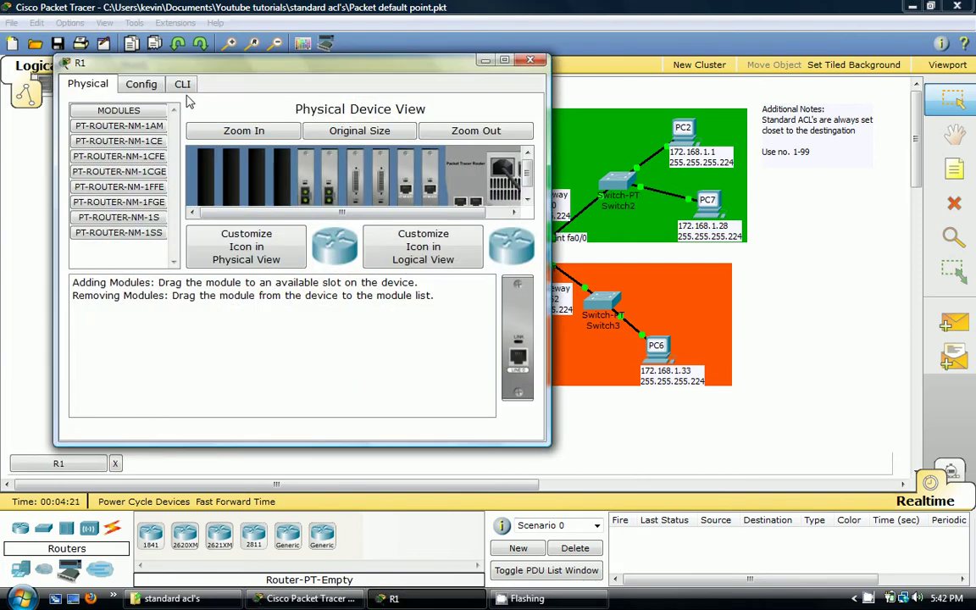
drag(141, 77, 378, 101)
click(774, 91)
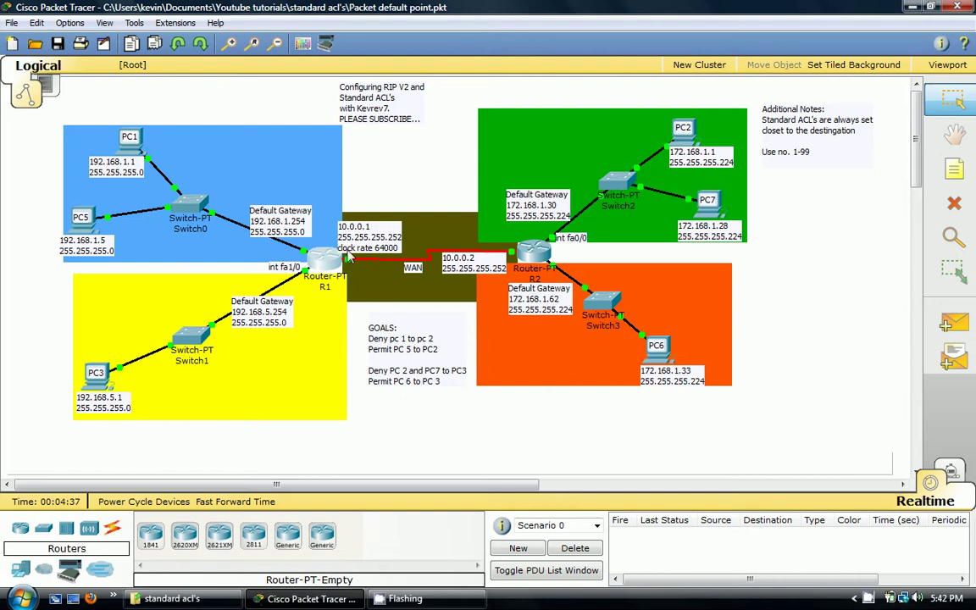
click(323, 257)
click(229, 137)
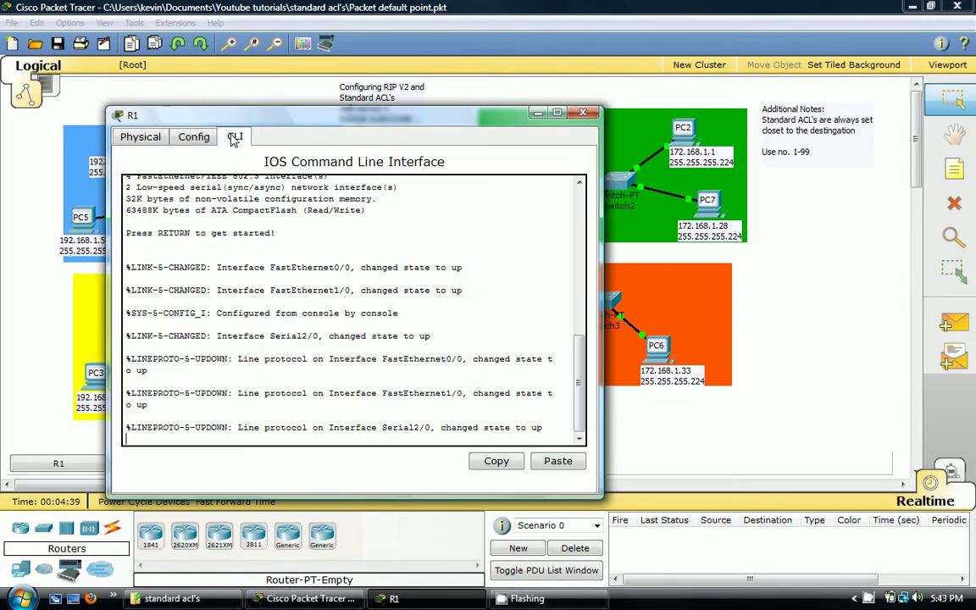
text(en)
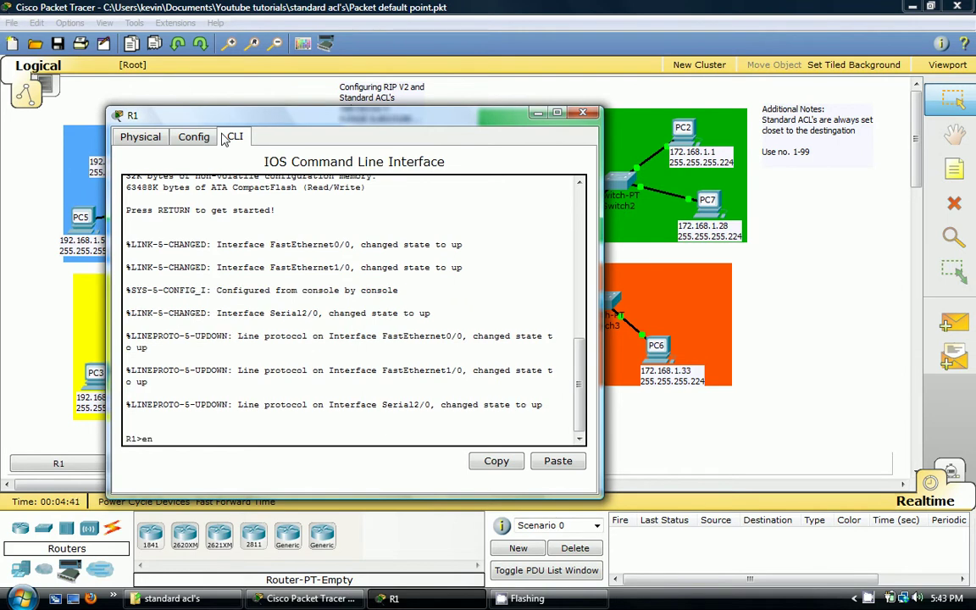
key(Return)
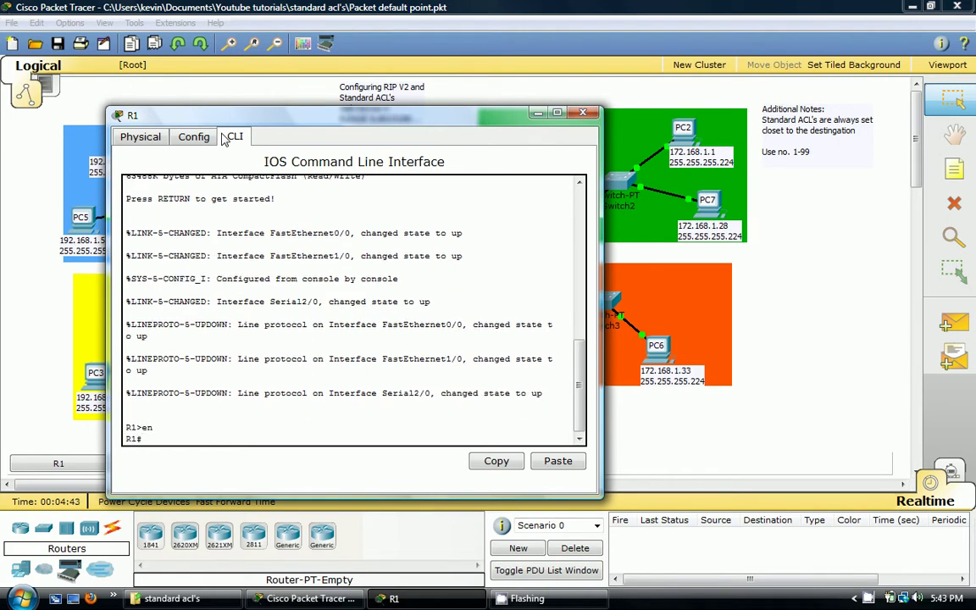
Enter global configuration, start the RIP process and set it to version 2.
text(conf t)
key(Return)
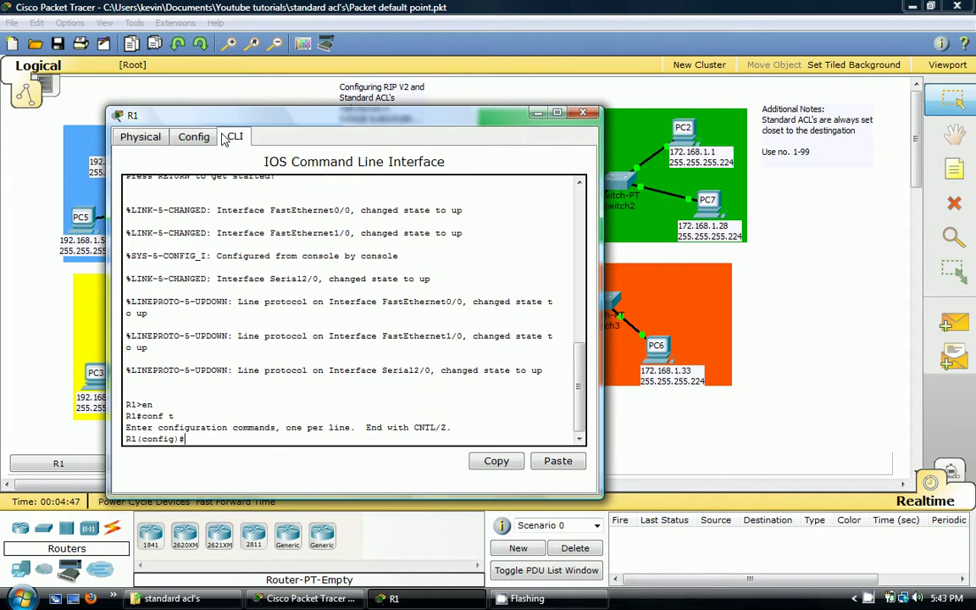
text(router rip)
key(Return)
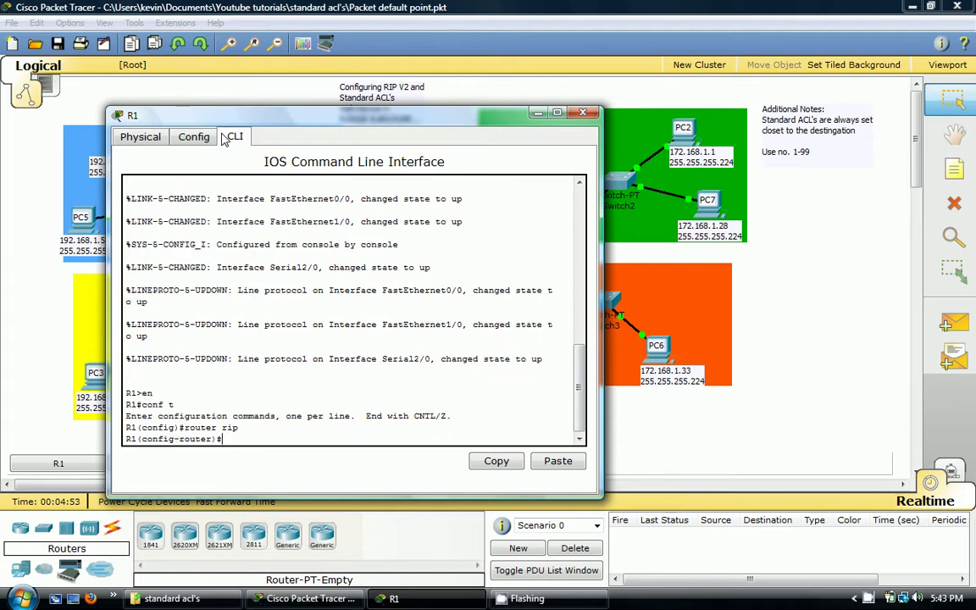
text(version 2)
key(Return)
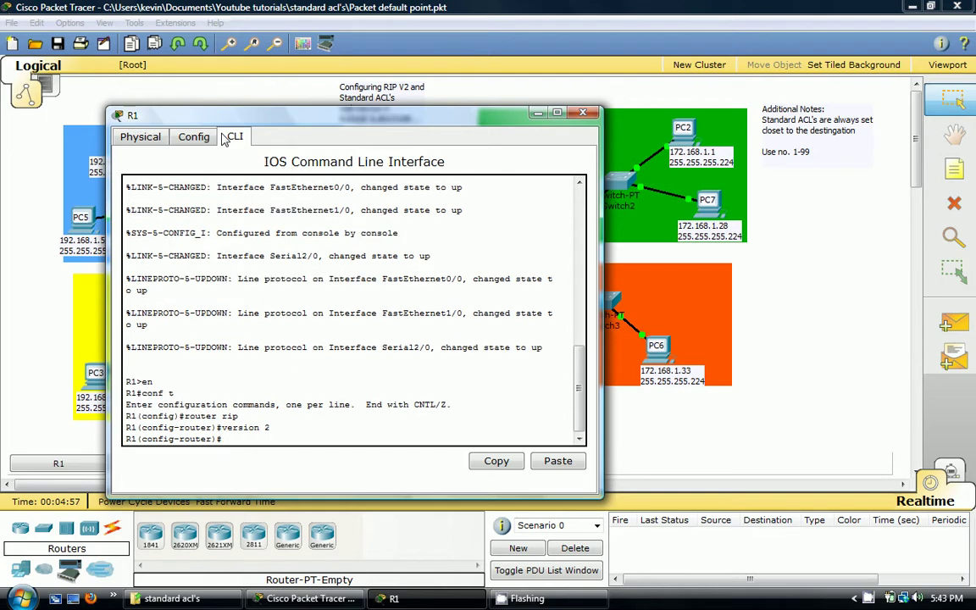
Under R1's router rip, add network statements for 192.168.1.0, 192.168.5.0 and 10.0.0.0.
drag(185, 110, 586, 89)
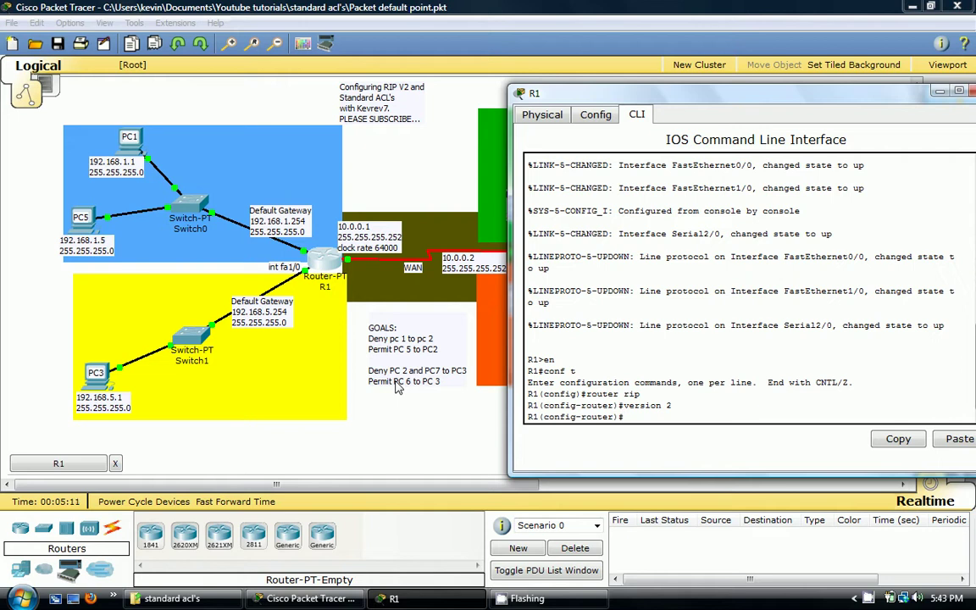
text(network 192.168.1.0)
key(Return)
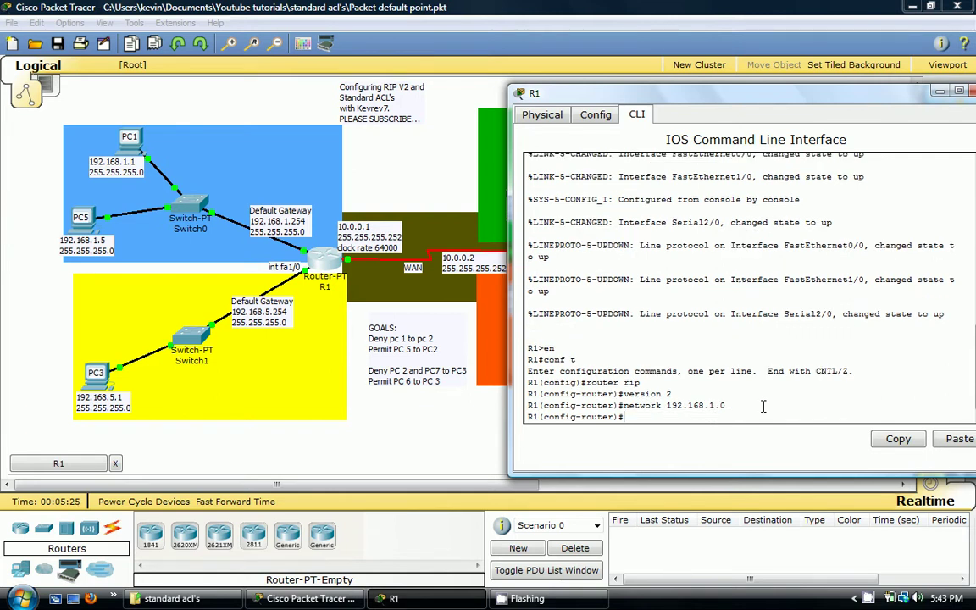
key(Up)
key(Left)
key(Left)
key(BackSpace)
text(5)
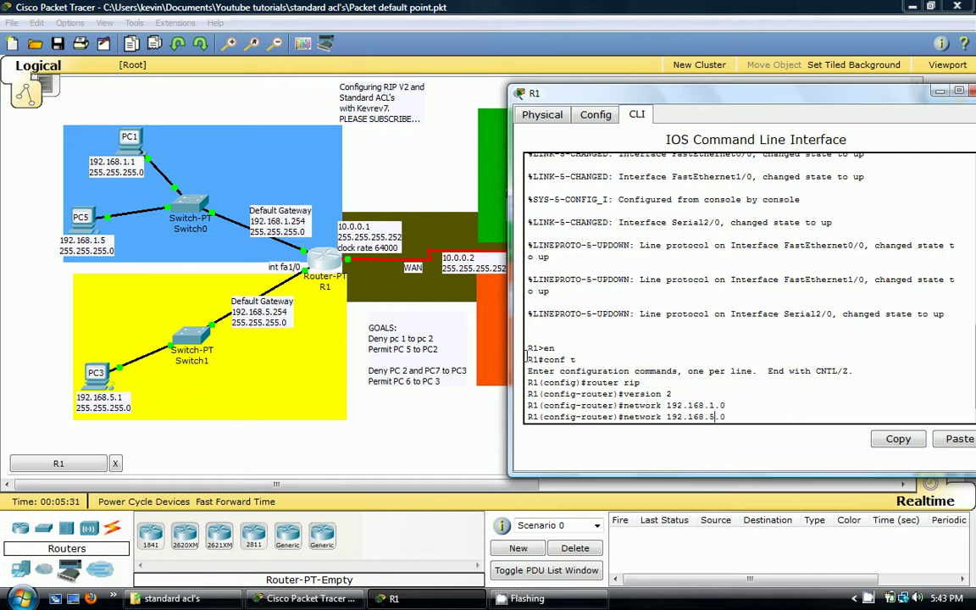
key(Return)
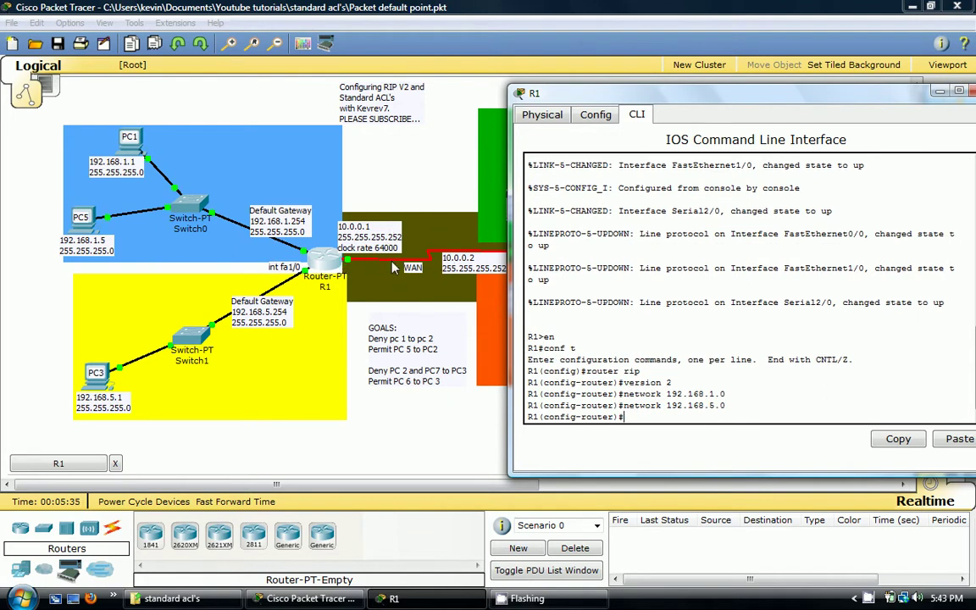
text(network 192.168.5.)
key(BackSpace)
key(BackSpace)
key(BackSpace)
key(BackSpace)
key(BackSpace)
key(BackSpace)
key(BackSpace)
key(BackSpace)
key(BackSpace)
key(BackSpace)
text(10.0.0.0)
key(Return)
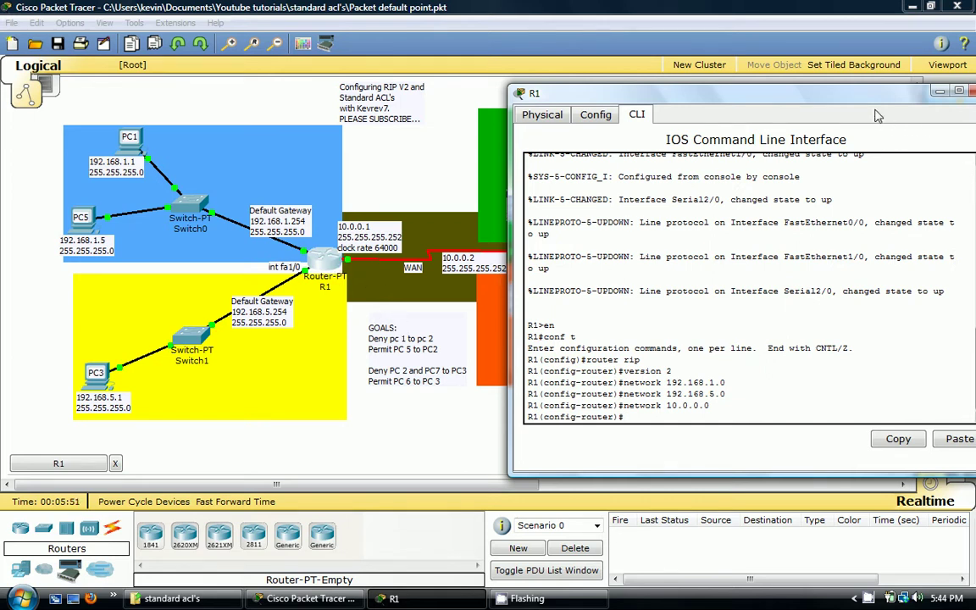
Close R1's console and open R2's command line in privileged EXEC mode.
drag(875, 102, 704, 102)
click(803, 92)
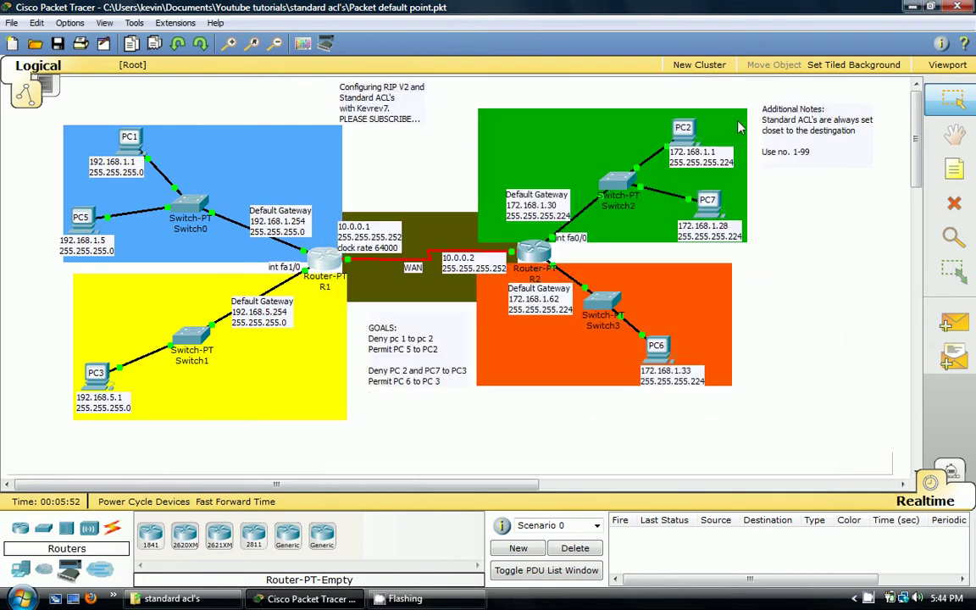
click(525, 267)
click(144, 51)
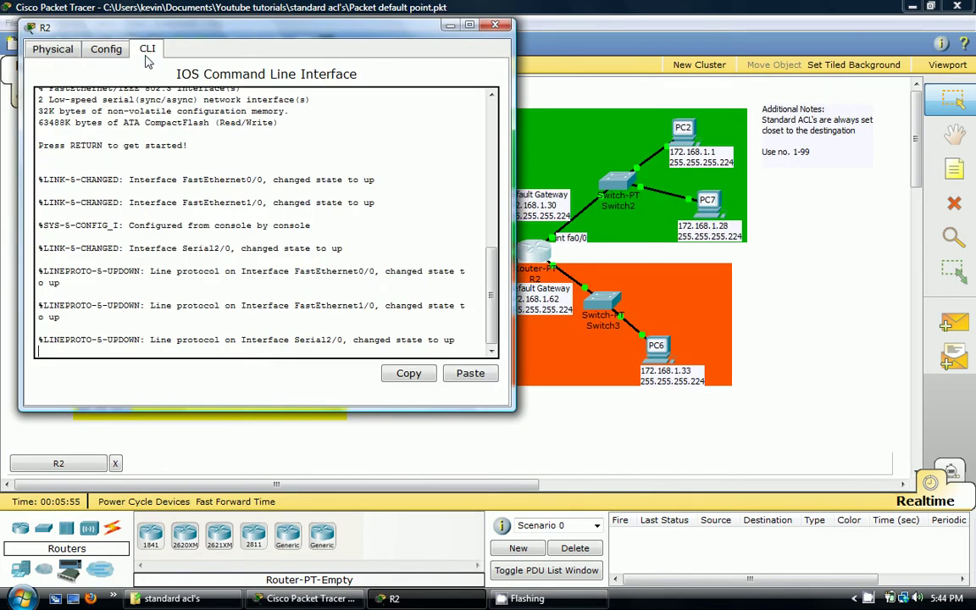
key(Return)
text(en)
key(Return)
Start RIP on R2 from global configuration and set it to version 2.
text(conf t)
key(Return)
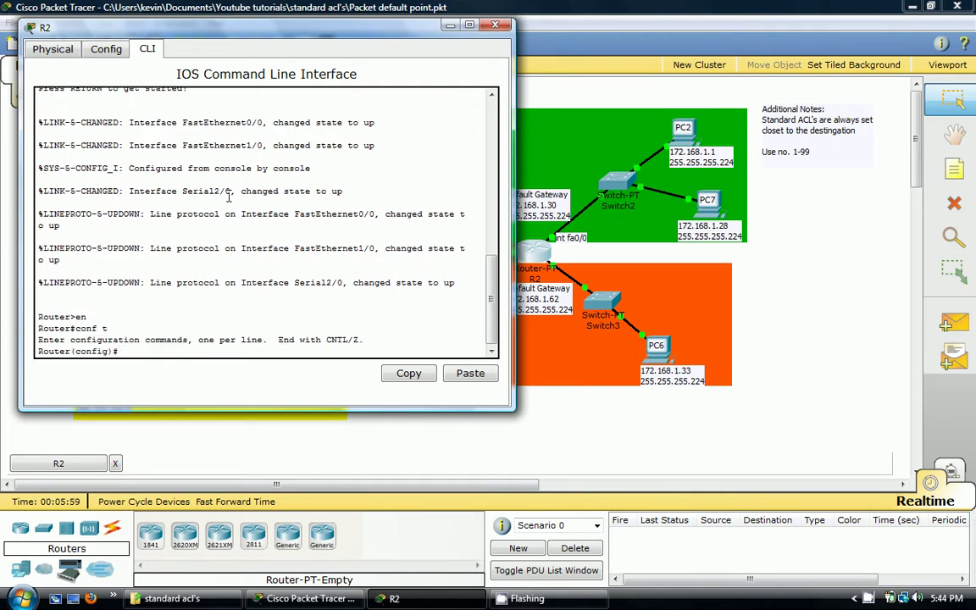
text(router rip)
key(Return)
text(version)
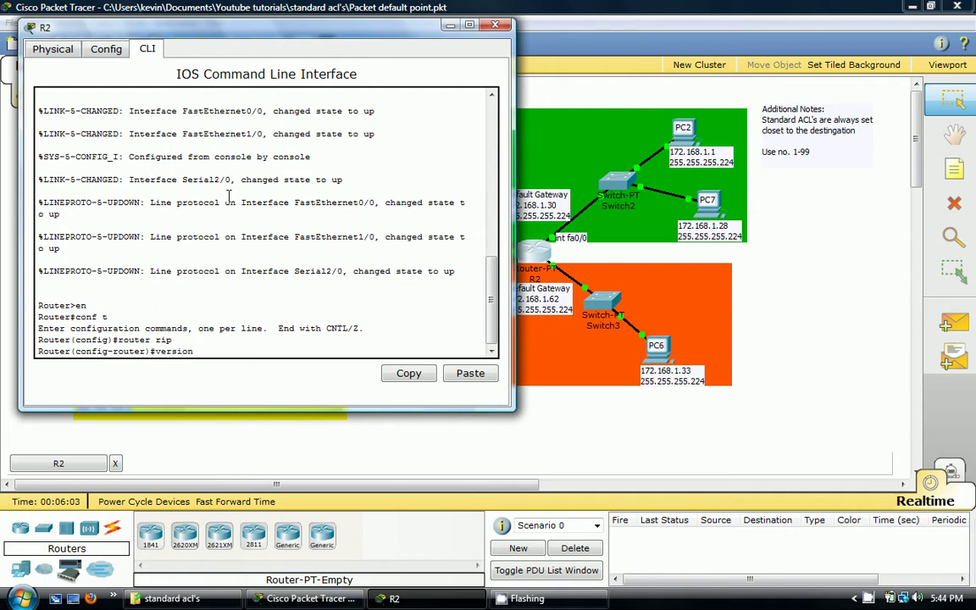
text( 2)
key(Return)
Add networks 172.168.1.0 and 10.0.0.0 to R2's RIP process.
text(network)
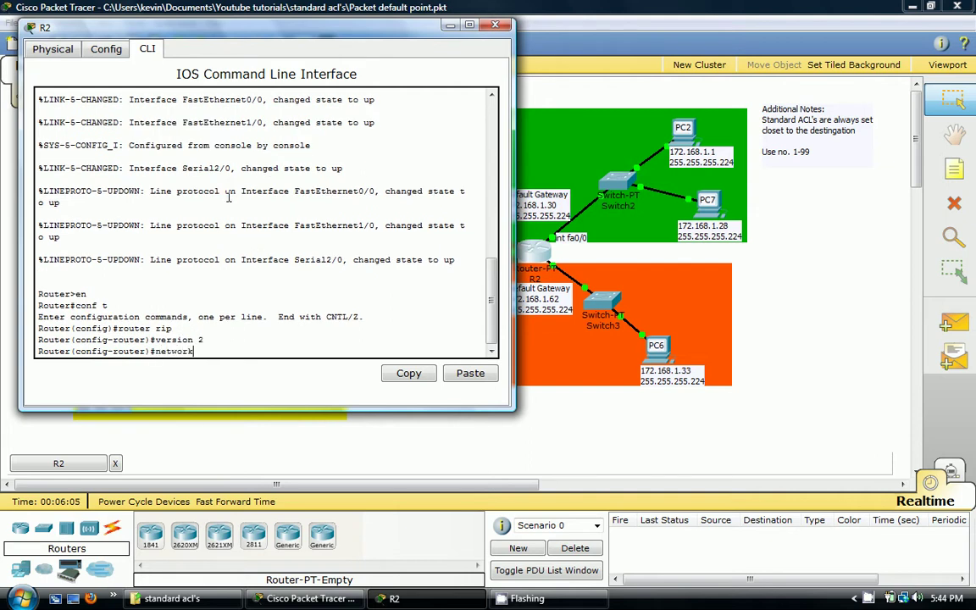
text( 172.168.1.0)
key(Return)
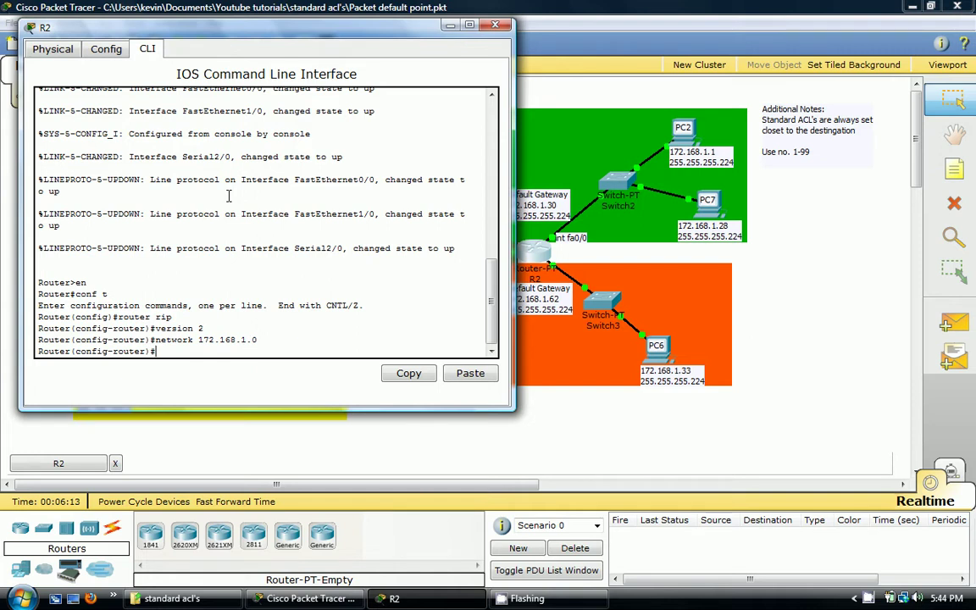
text(net 10.0.0.0)
key(Return)
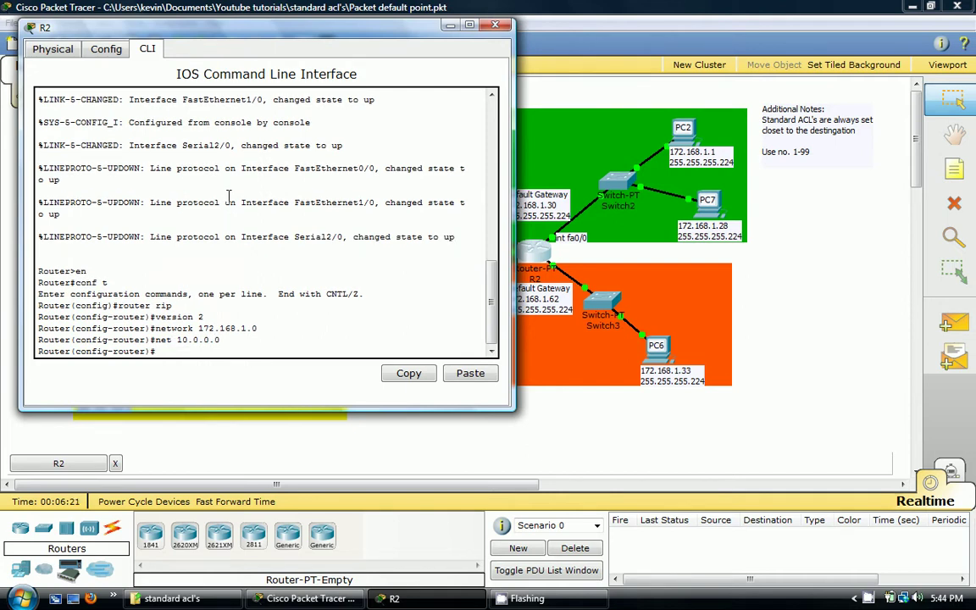
text(net)
key(Tab)
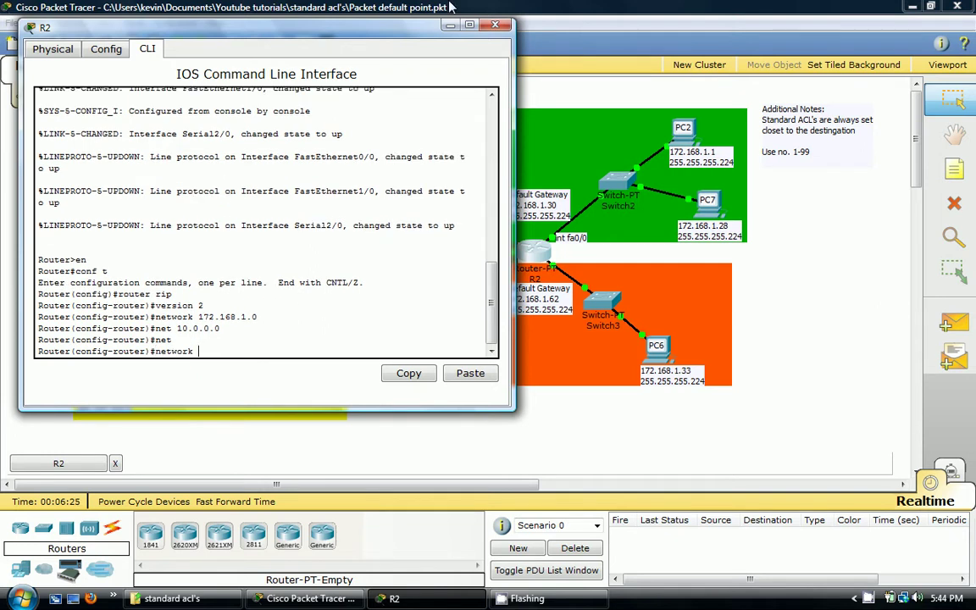
Close R2 and ping 192.168.1.1 from PC3's command prompt.
click(495, 27)
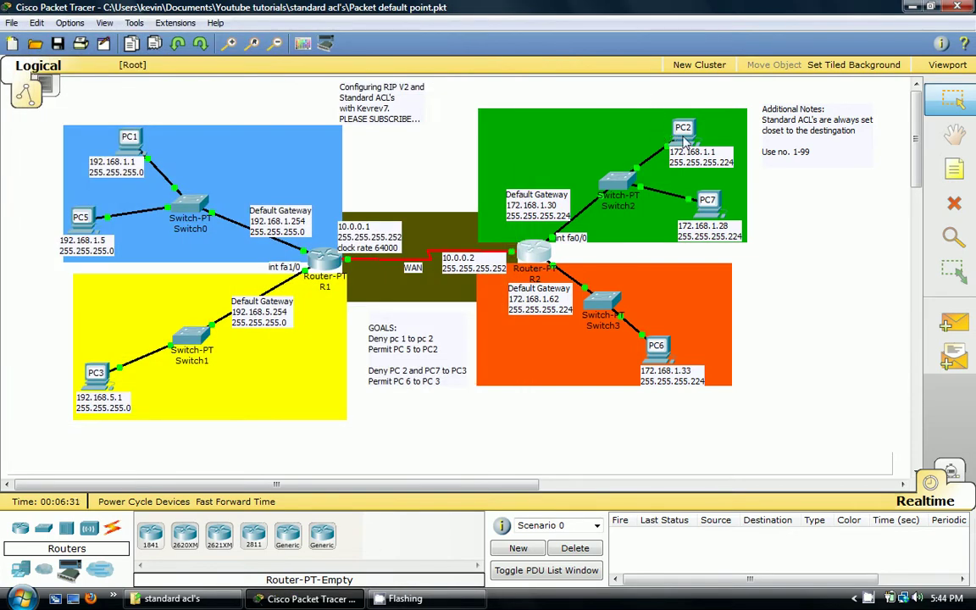
click(95, 373)
click(212, 101)
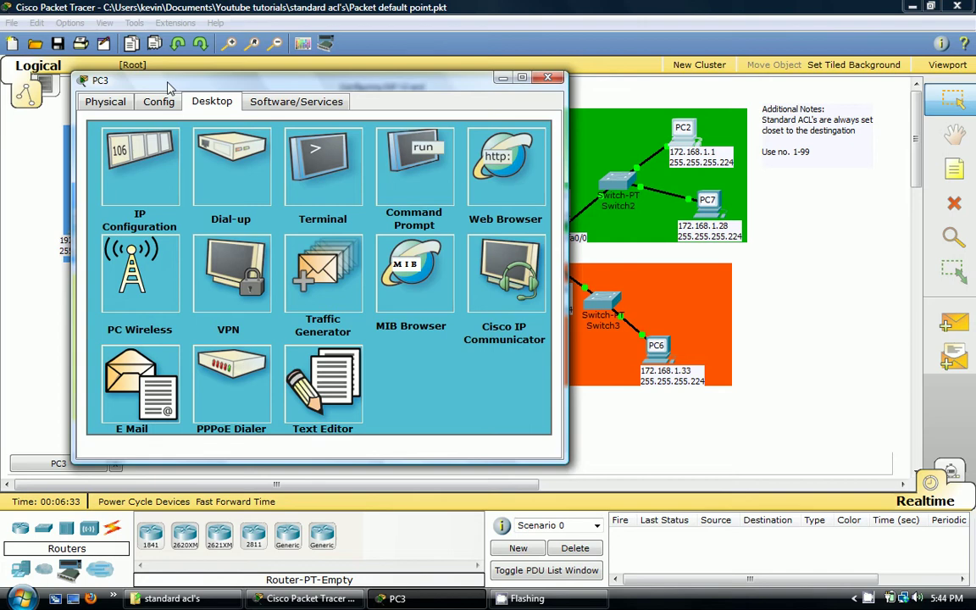
drag(167, 85, 572, 93)
click(806, 160)
text(ping 1)
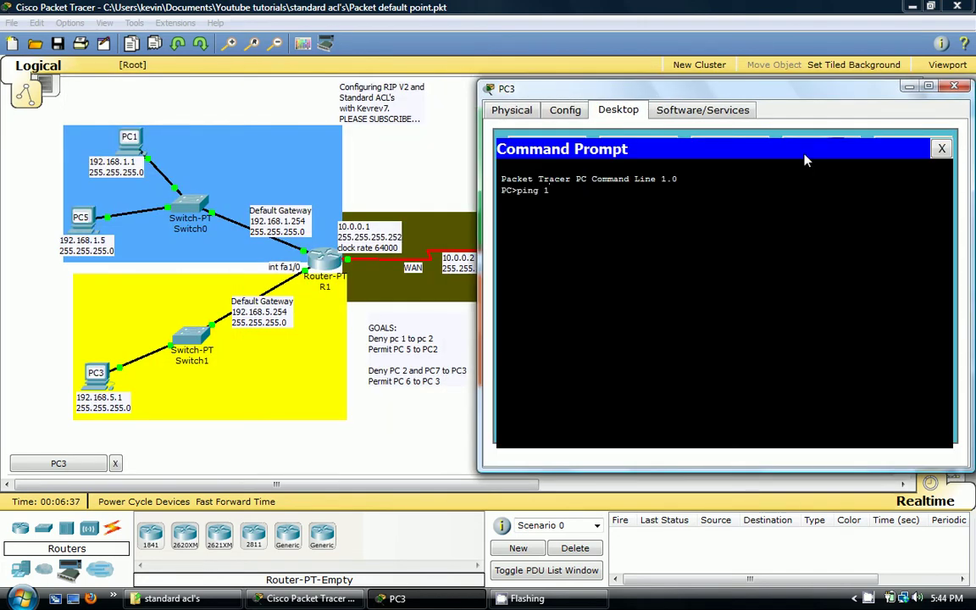
text(92.168.1.1)
key(Return)
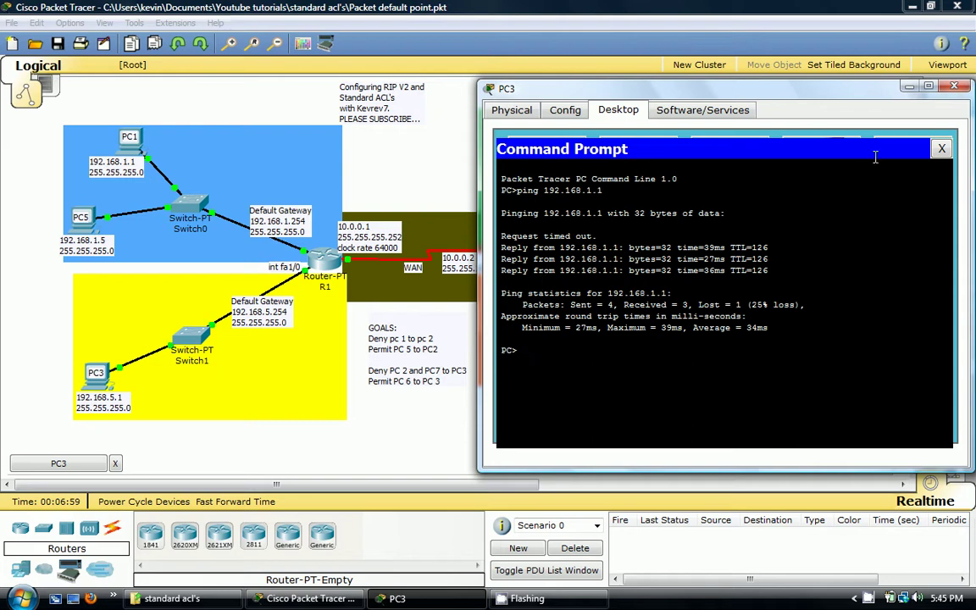
Reopen PC3's command prompt and ping 172.168.1.1.
click(955, 89)
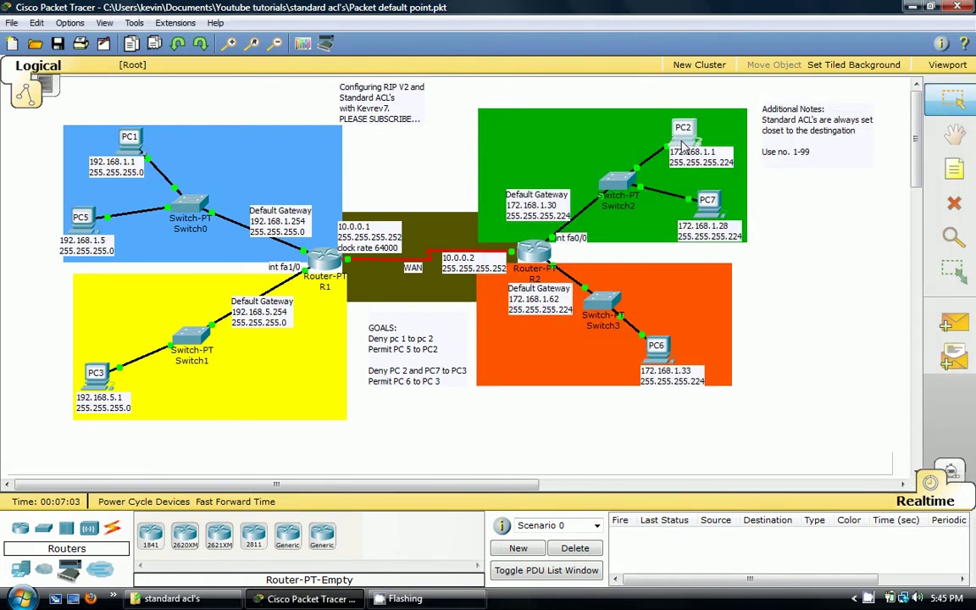
click(96, 373)
drag(221, 129, 518, 137)
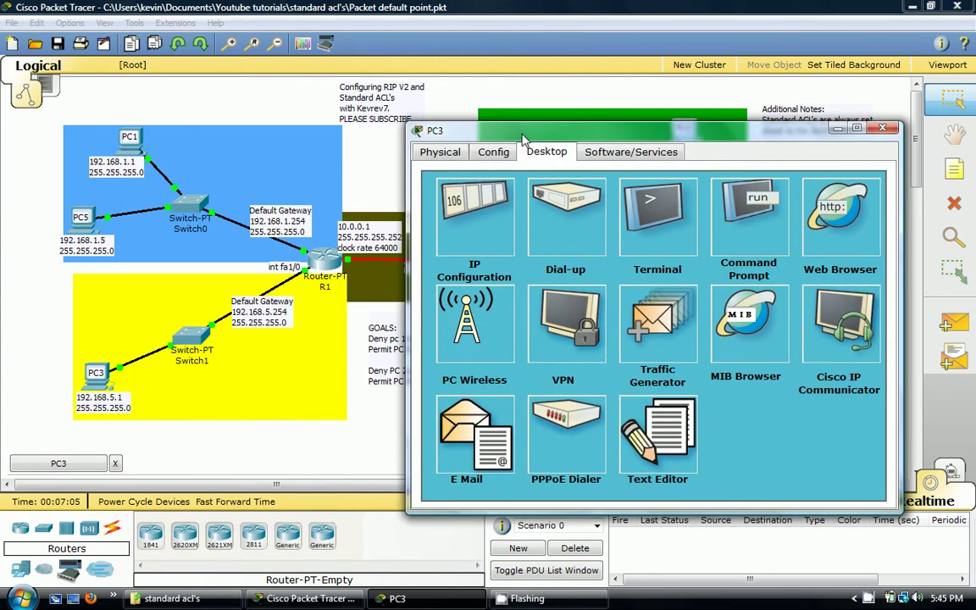
click(771, 252)
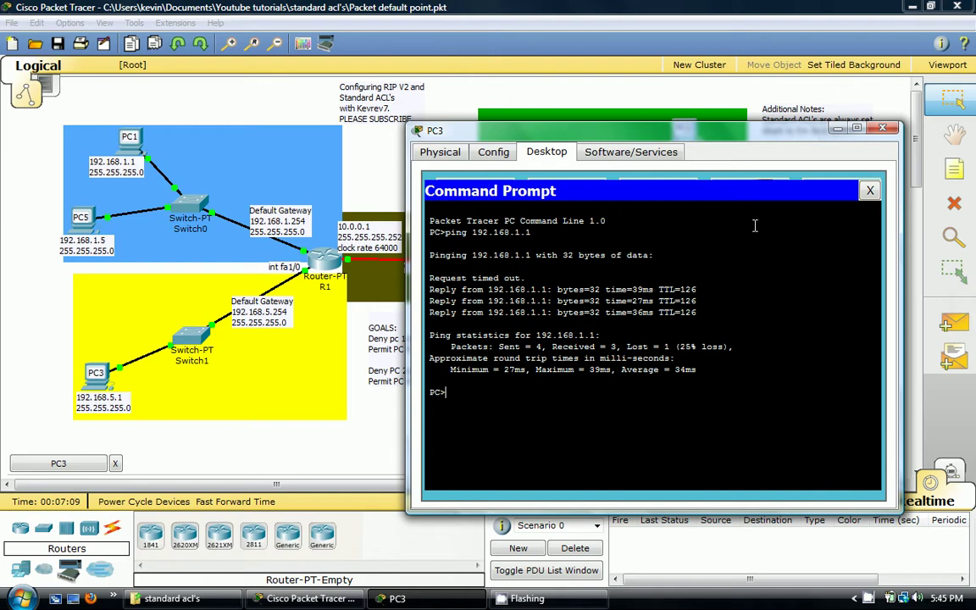
drag(627, 129, 311, 347)
drag(406, 355, 452, 106)
text(ping 172.168.)
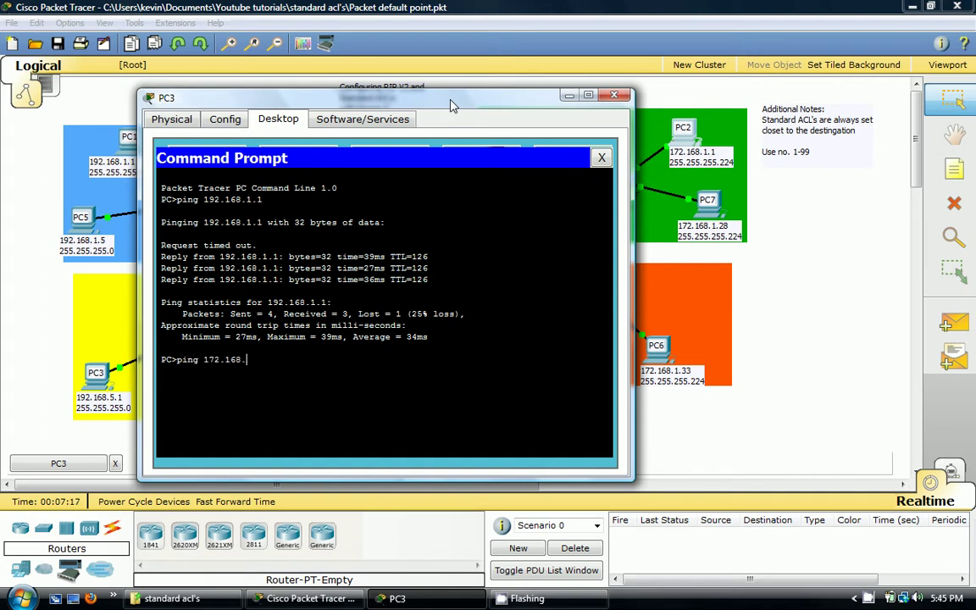
text(1.1)
key(Return)
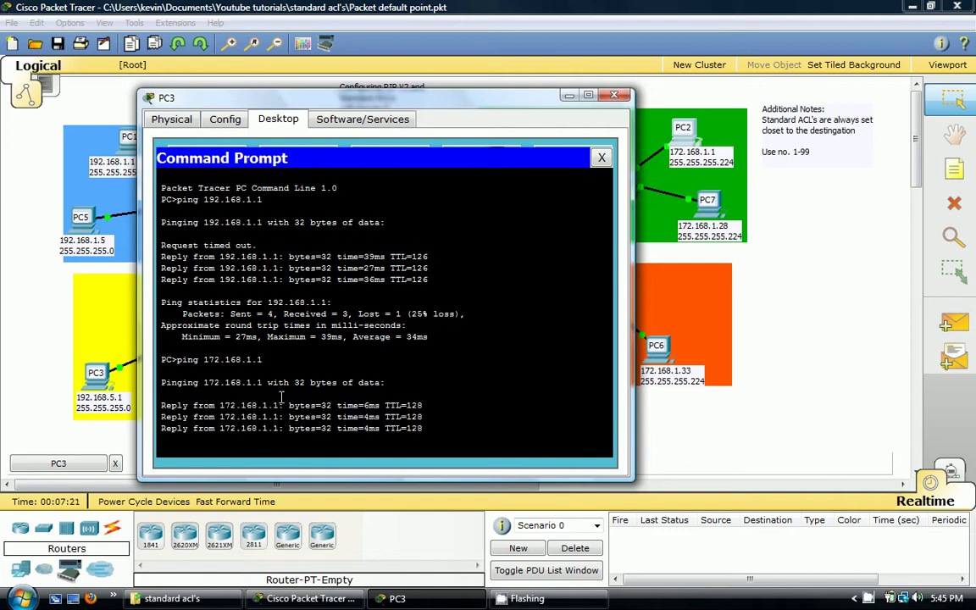
click(617, 94)
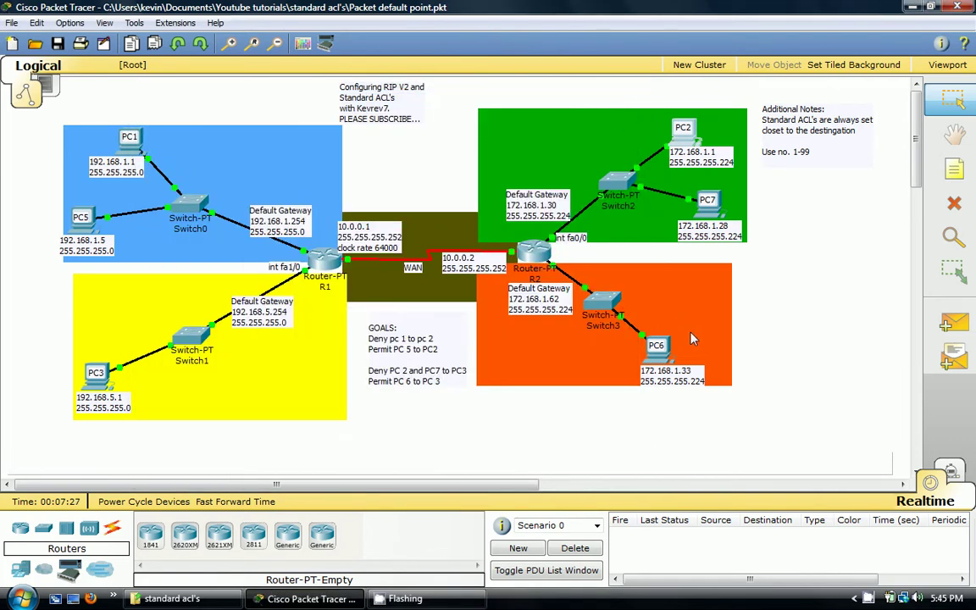
On R2, exit RIP mode and create access-list 10 denying host 192.168.1.1.
mouse_move(660, 359)
click(536, 252)
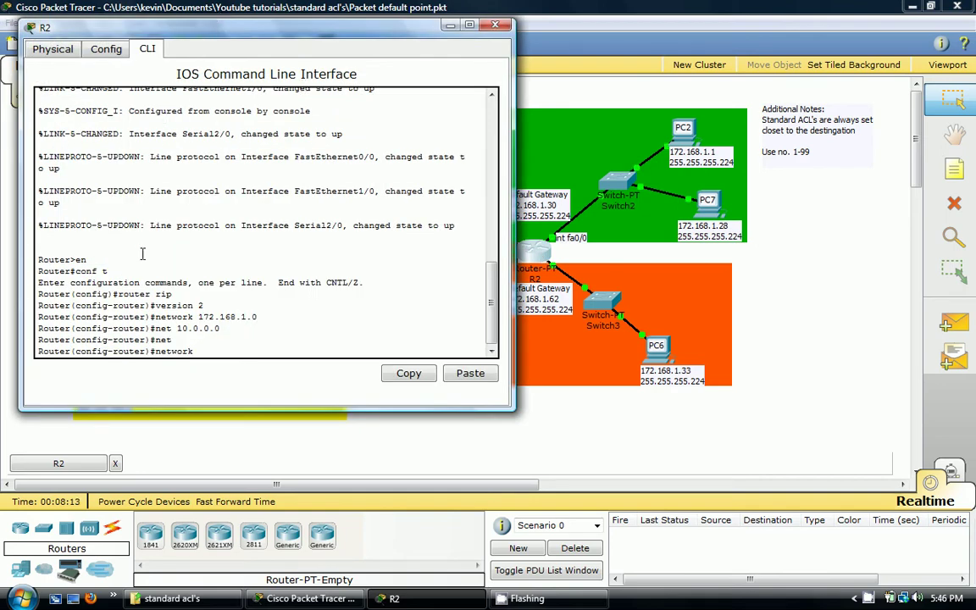
key(BackSpace)
key(BackSpace)
key(BackSpace)
key(BackSpace)
key(BackSpace)
key(BackSpace)
key(BackSpace)
text(exit)
key(Return)
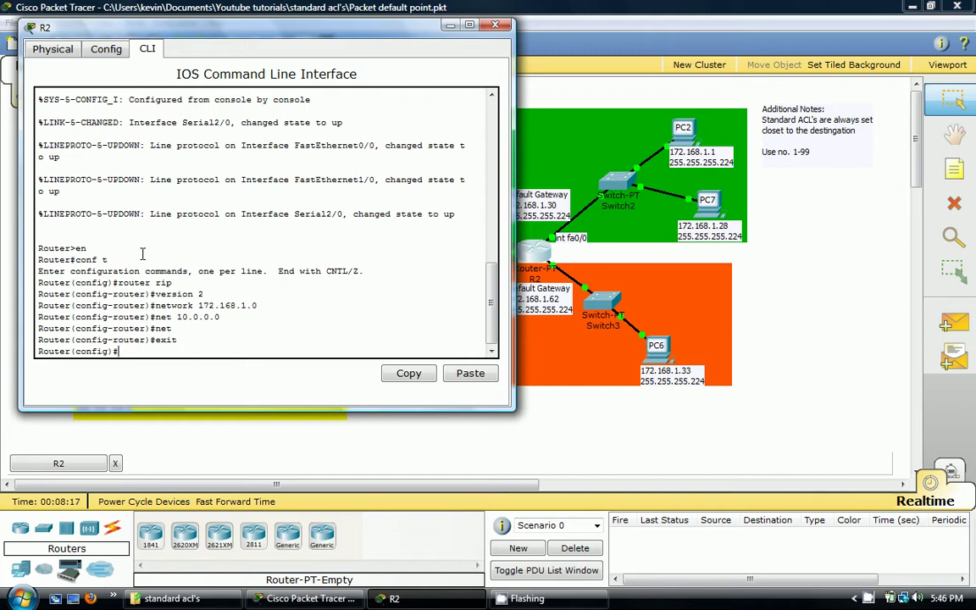
text(acc)
key(Tab)
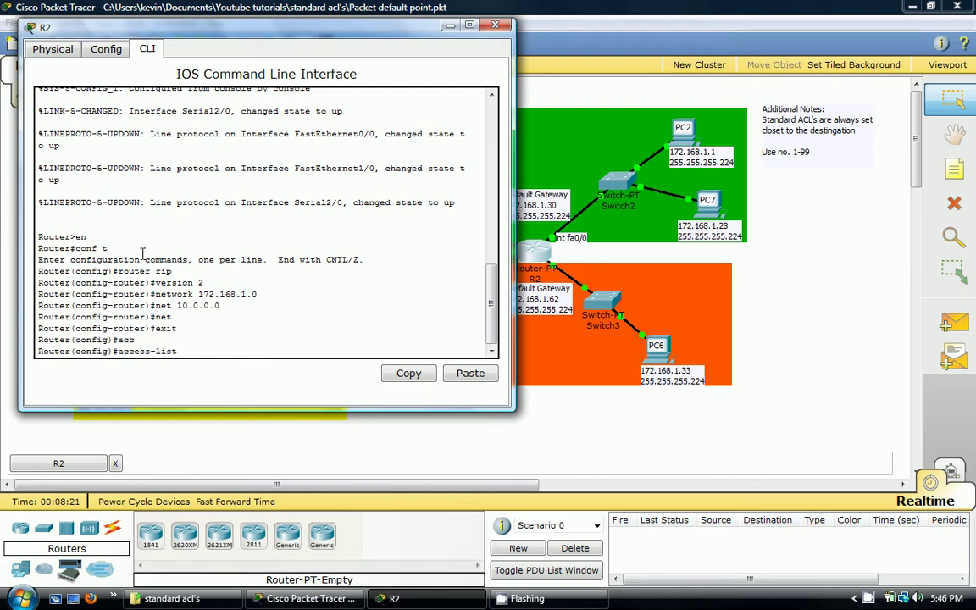
text(?)
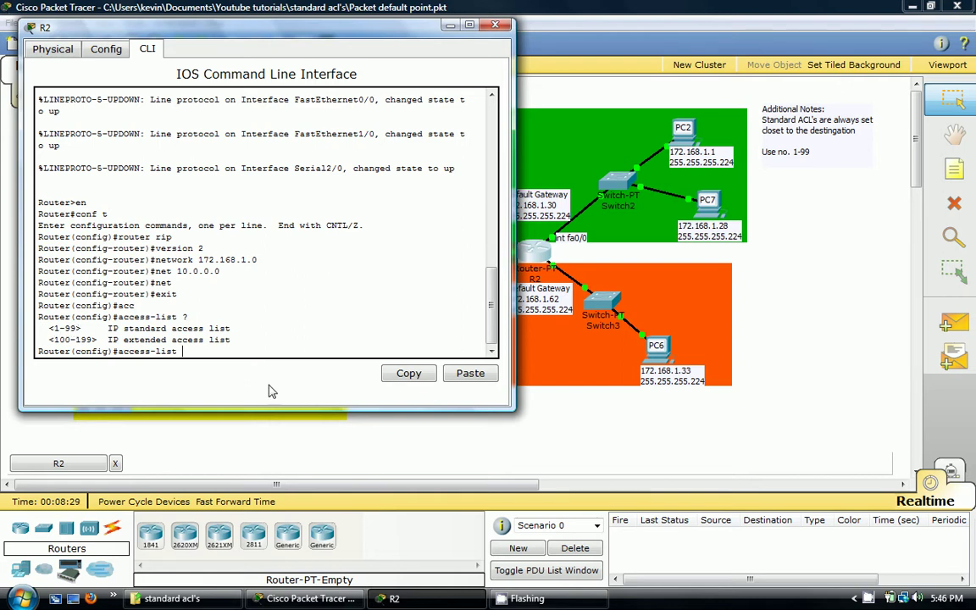
text(10 deny host)
drag(179, 32, 485, 125)
text(192.1)
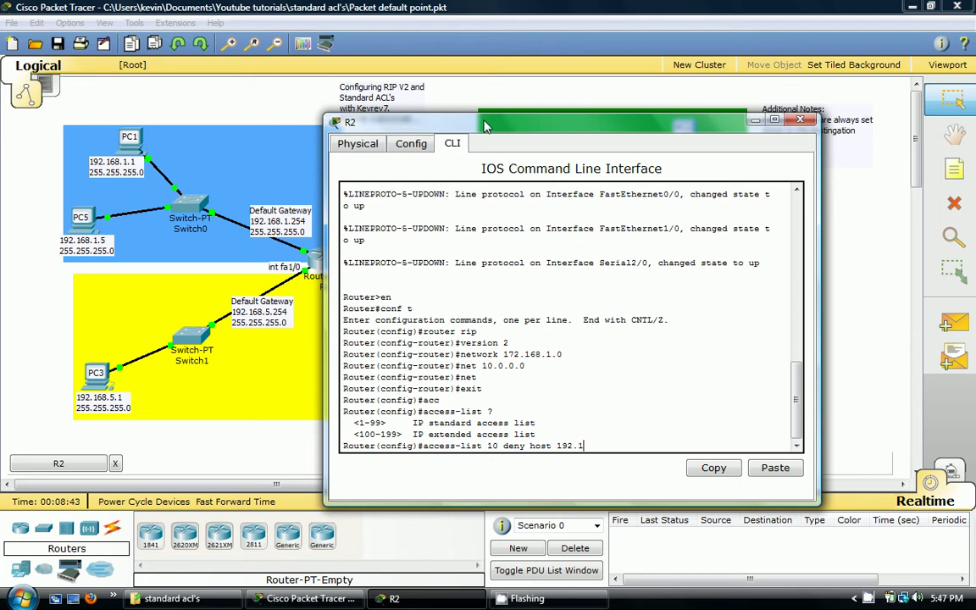
text(68.1.1)
text(?)
key(Return)
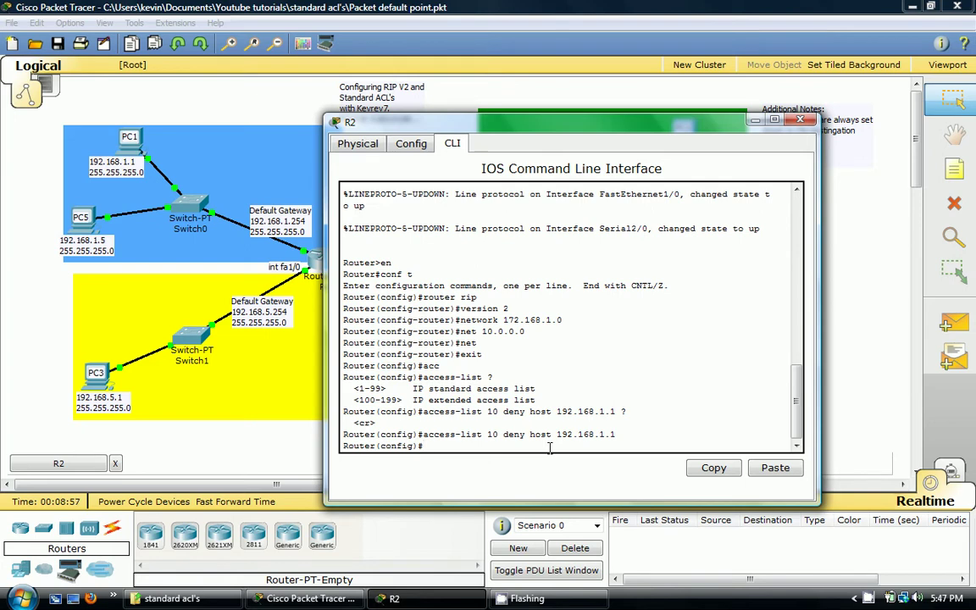
Close R2, briefly open PC1's command prompt, then return to R2's command line.
click(807, 123)
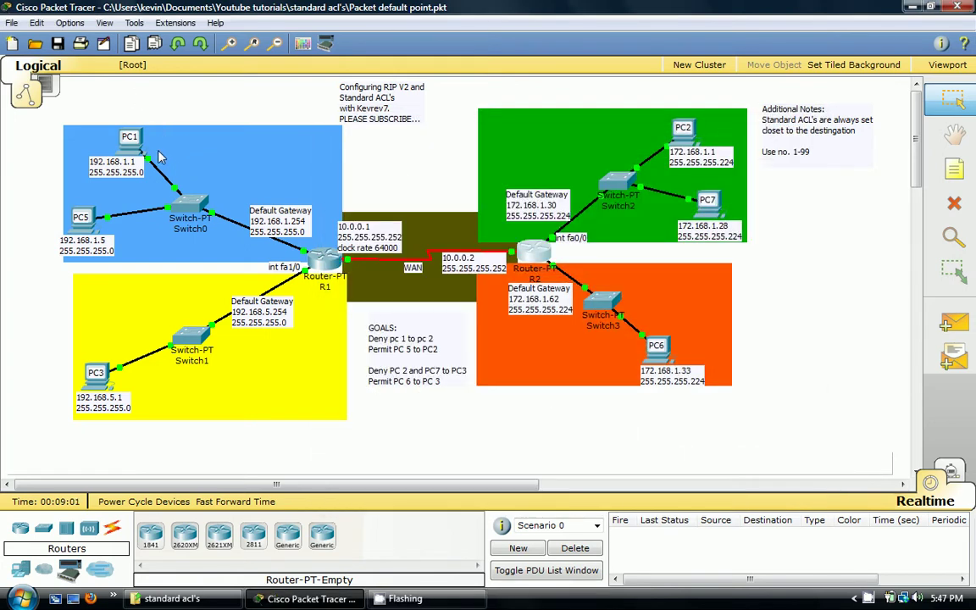
click(127, 140)
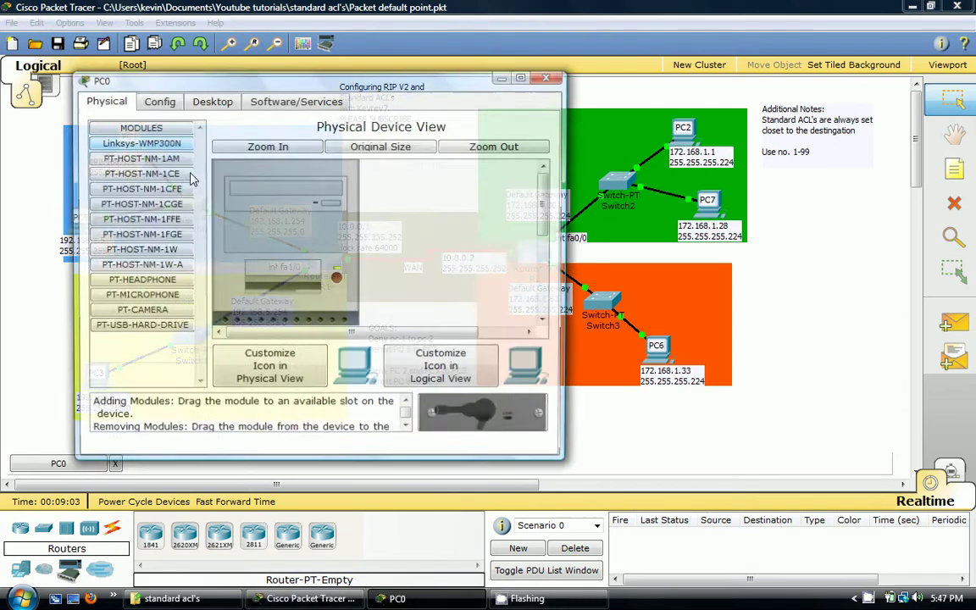
click(212, 101)
click(419, 165)
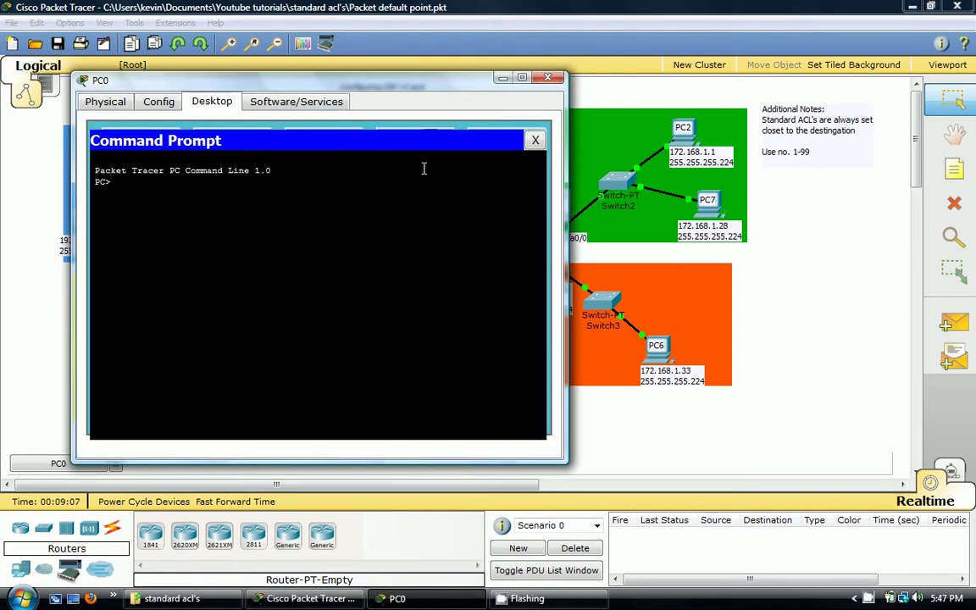
text(172)
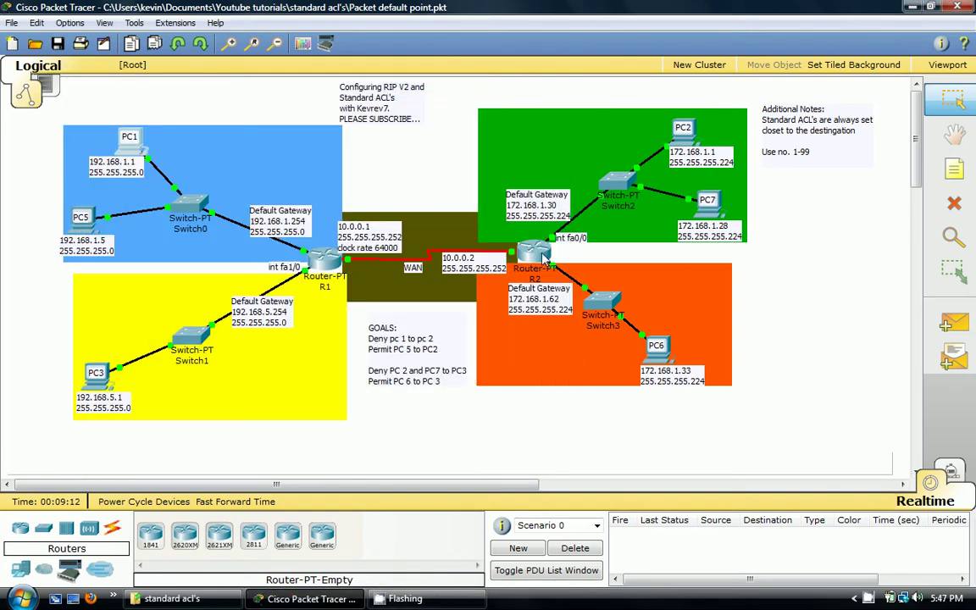
click(530, 252)
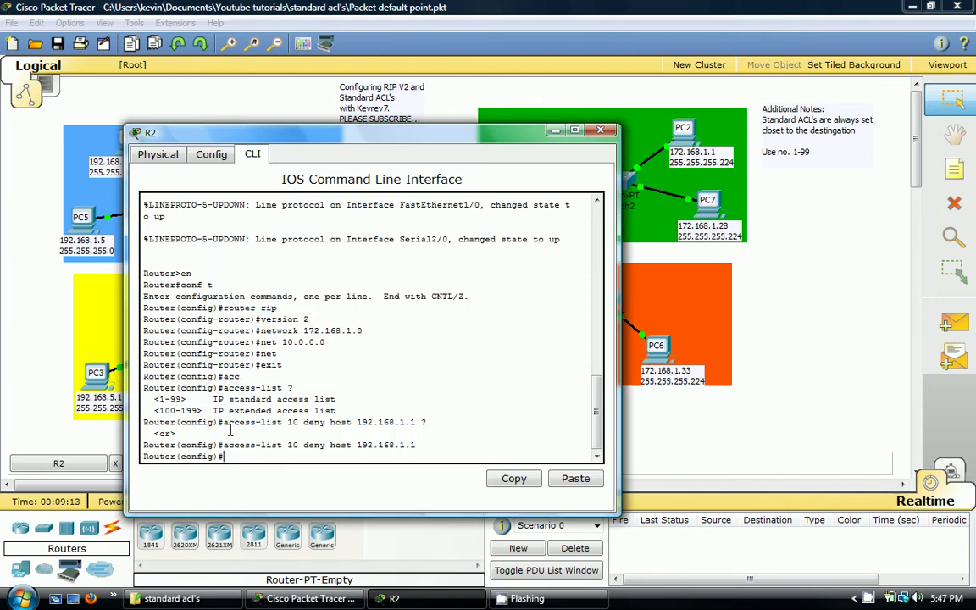
Add 'access-list 10 permit any' on R2 by editing the recalled deny command.
drag(372, 131, 291, 106)
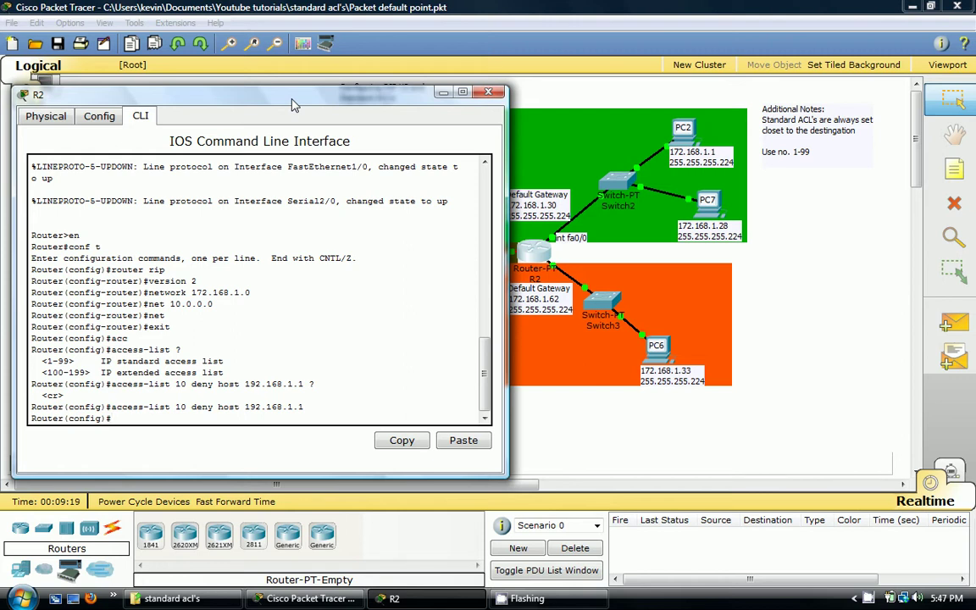
key(Up)
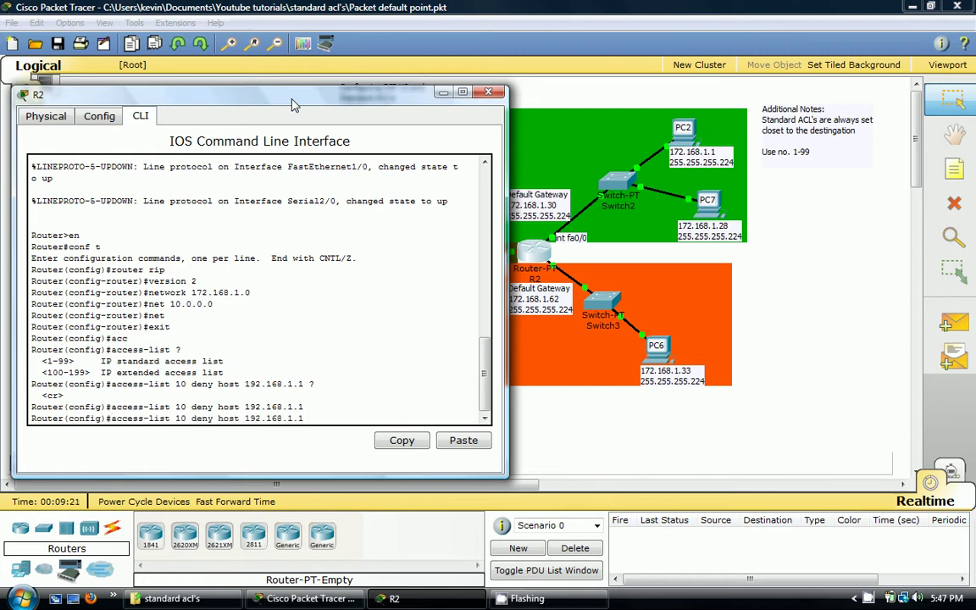
key(BackSpace)
key(BackSpace)
key(BackSpace)
key(BackSpace)
key(BackSpace)
key(BackSpace)
key(BackSpace)
key(BackSpace)
key(BackSpace)
key(BackSpace)
key(BackSpace)
key(BackSpace)
key(BackSpace)
key(BackSpace)
key(BackSpace)
key(BackSpace)
key(BackSpace)
key(BackSpace)
key(BackSpace)
key(BackSpace)
text(permit an)
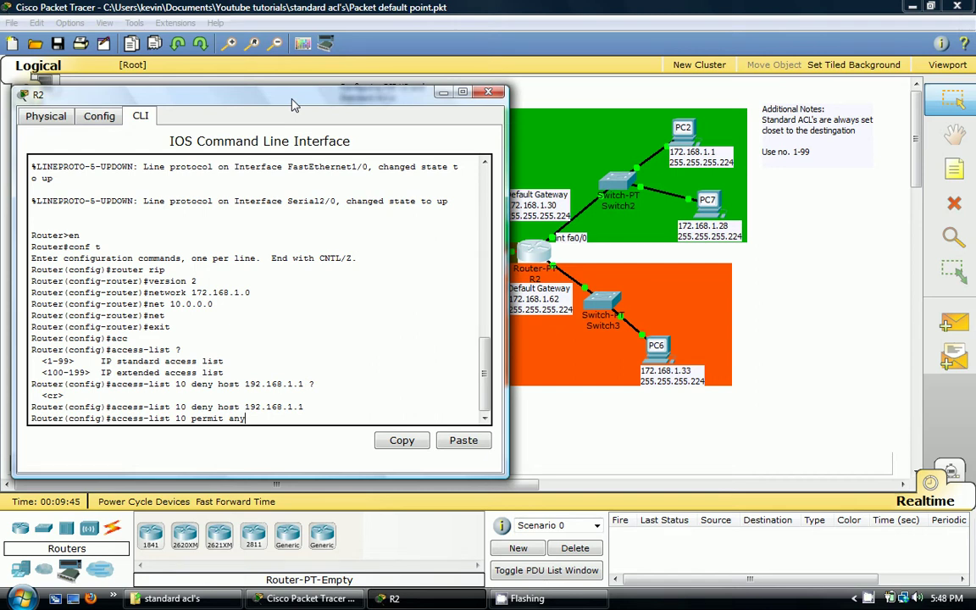
key(Return)
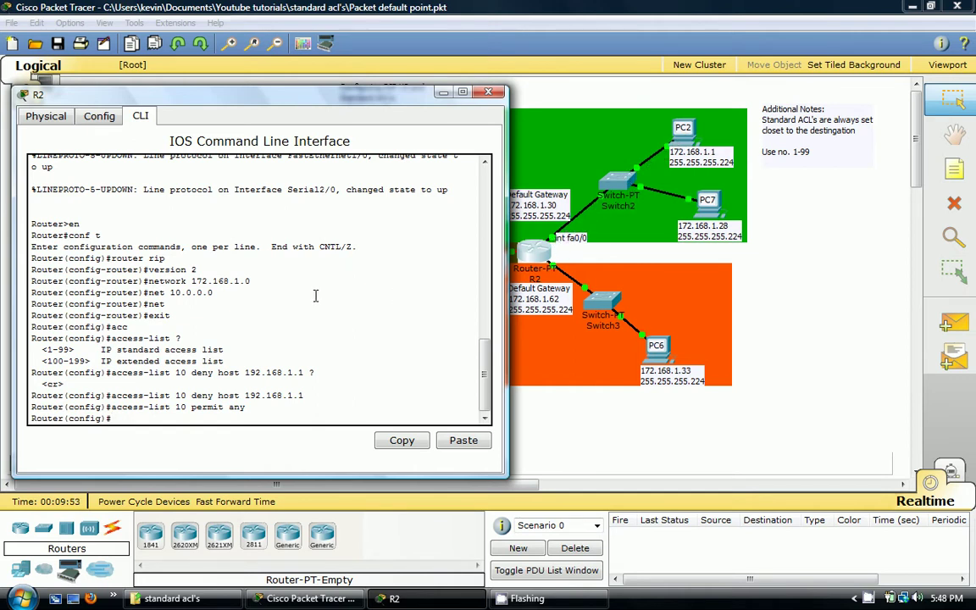
text(int fa0/0)
Apply 'ip access-group 10 out' on R2's FastEthernet0/0, then close R2's window.
key(Return)
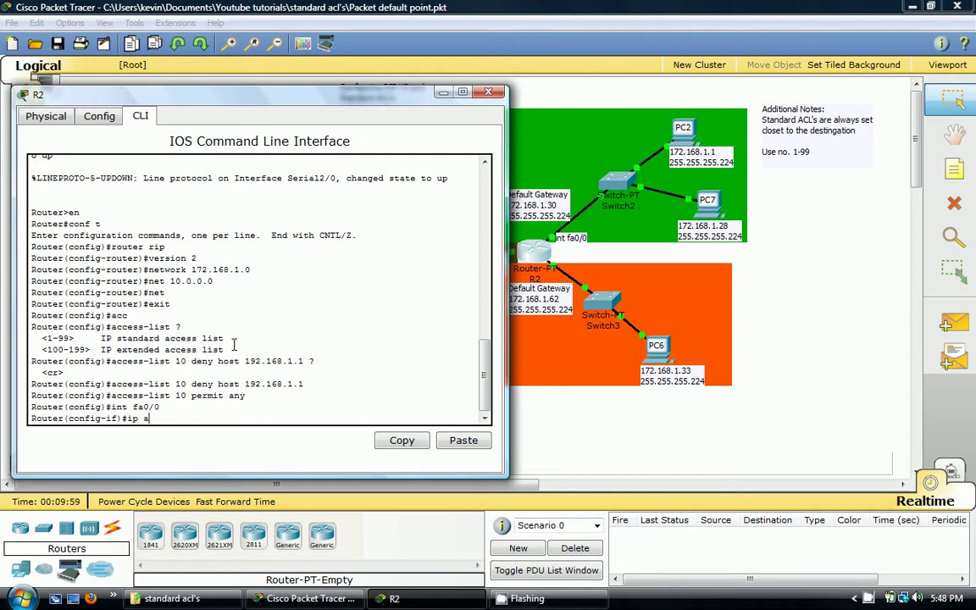
text(ip acc)
key(Tab)
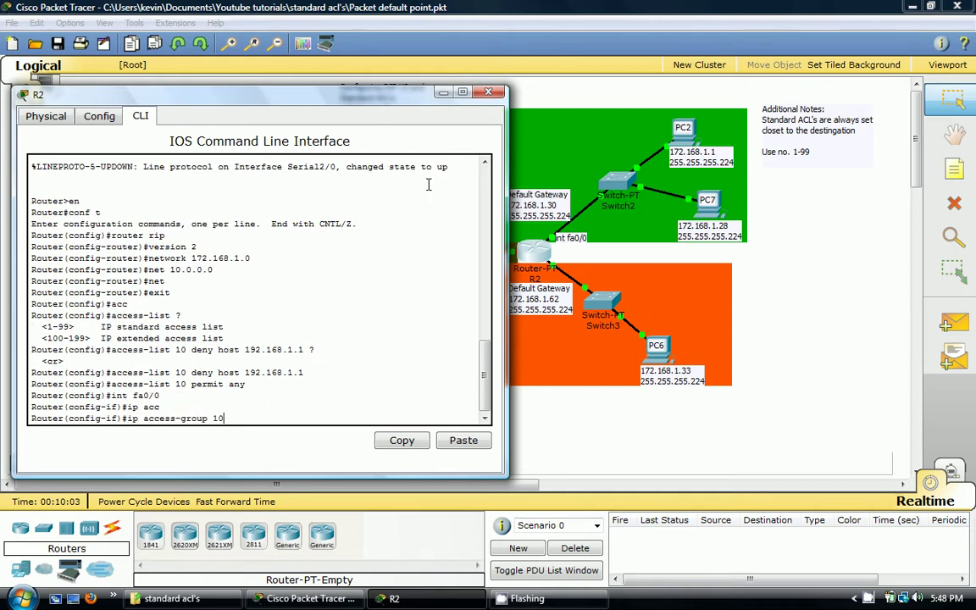
drag(338, 88, 311, 302)
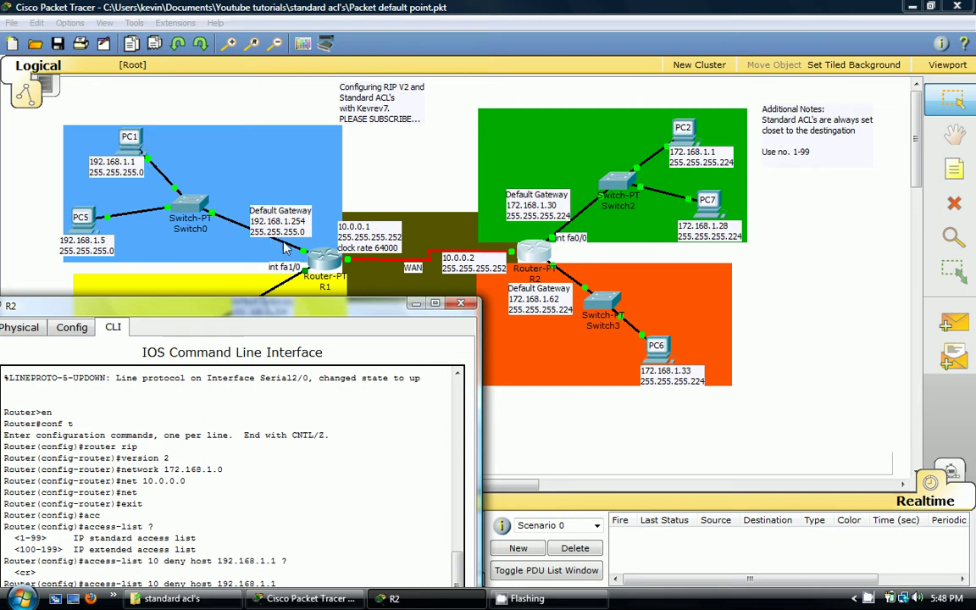
click(258, 224)
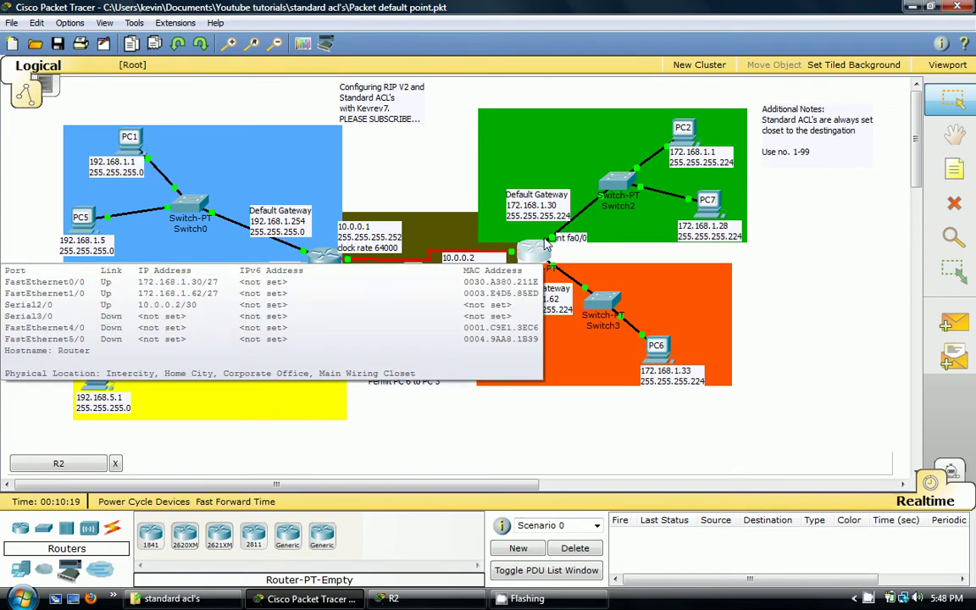
mouse_move(675, 127)
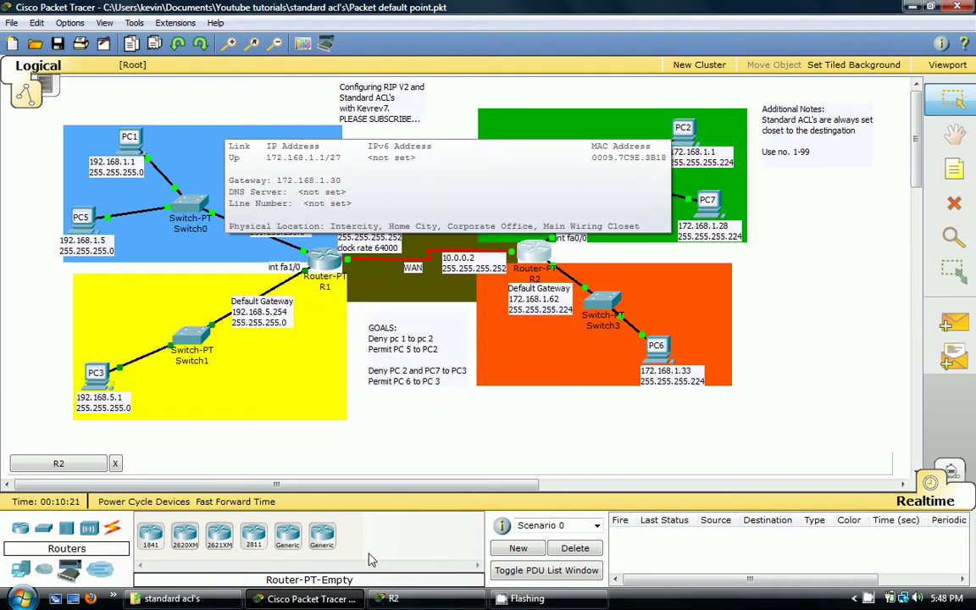
mouse_move(393, 598)
click(354, 527)
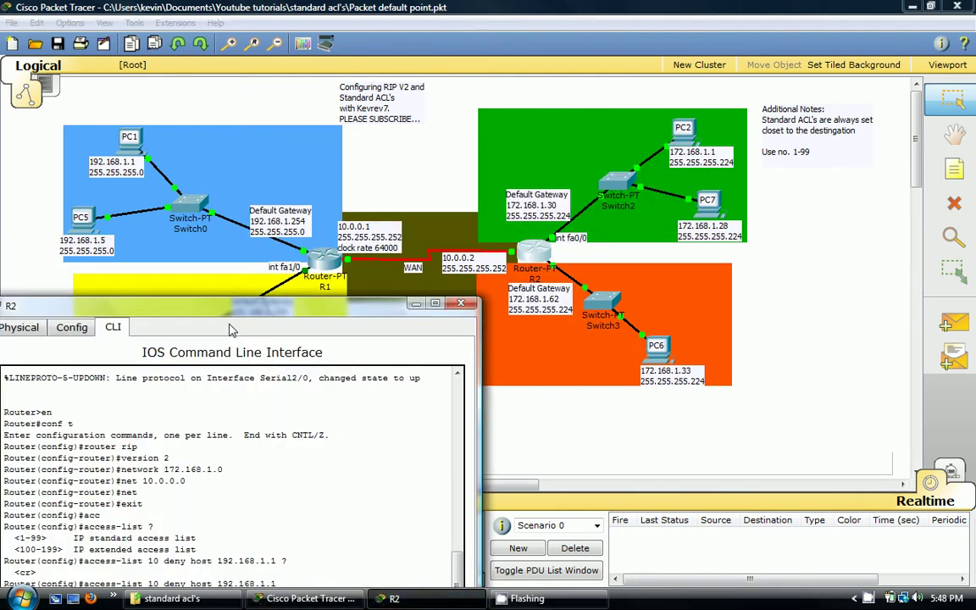
drag(222, 312, 263, 106)
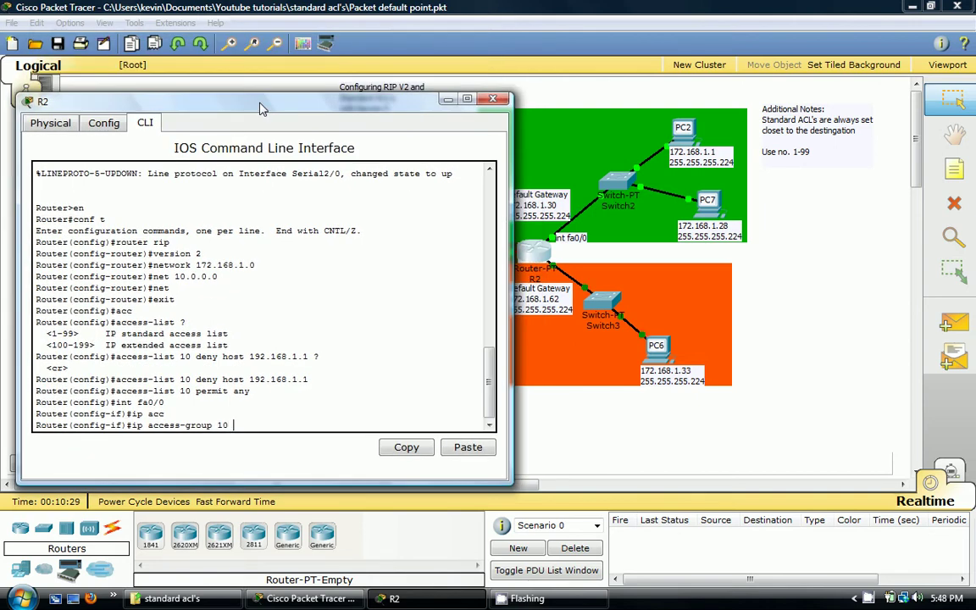
text(out)
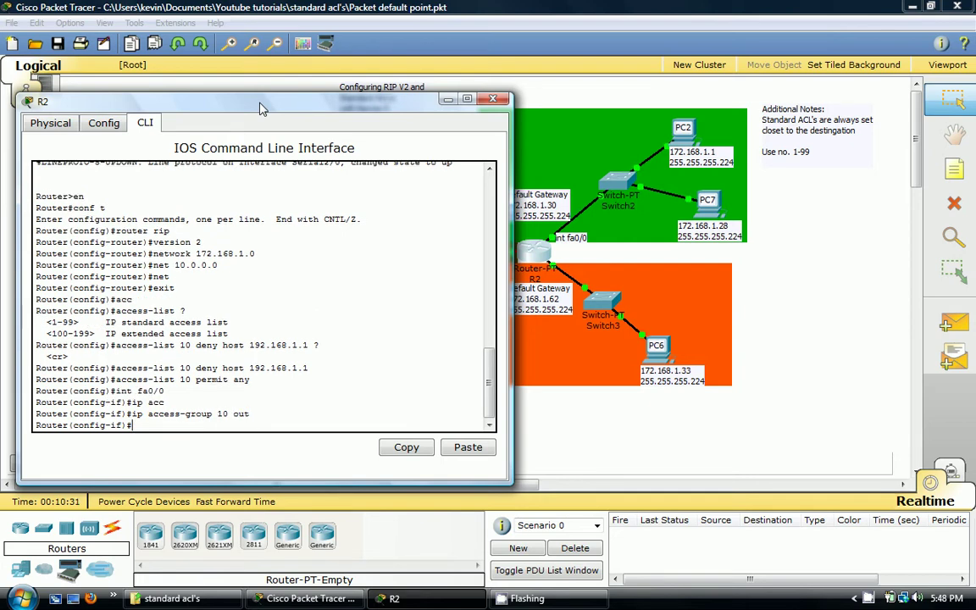
key(Return)
click(492, 100)
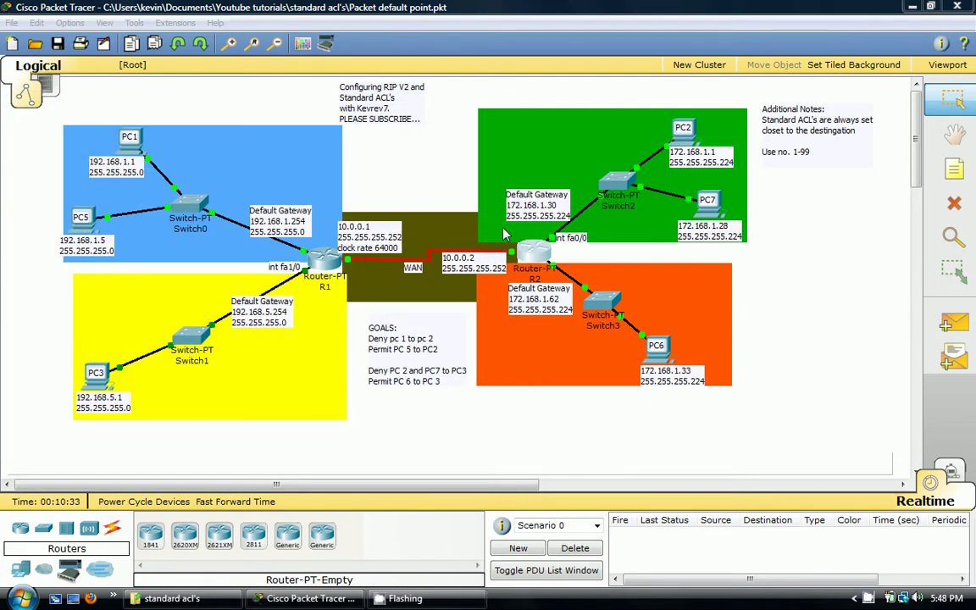
Ping 172.168.1.1 from PC1 and confirm destination host unreachable with 100% loss.
click(127, 139)
click(366, 124)
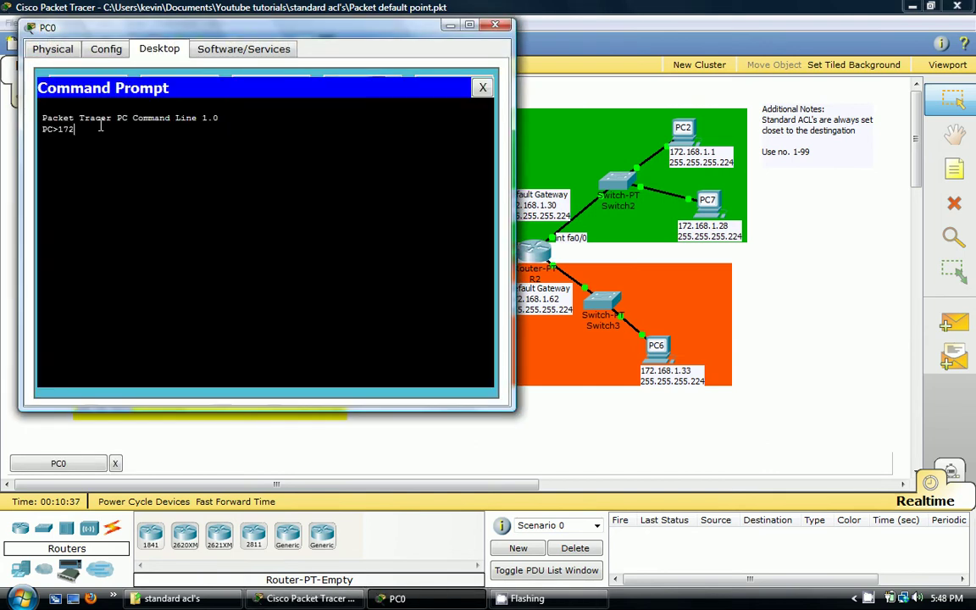
key(BackSpace)
key(BackSpace)
text(ping 172.168)
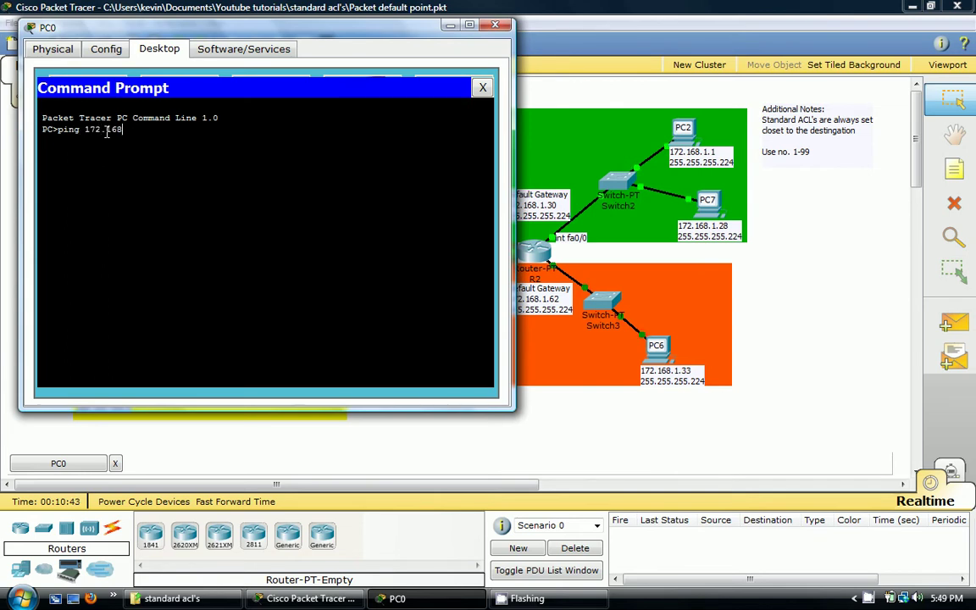
text(.1.1)
key(Return)
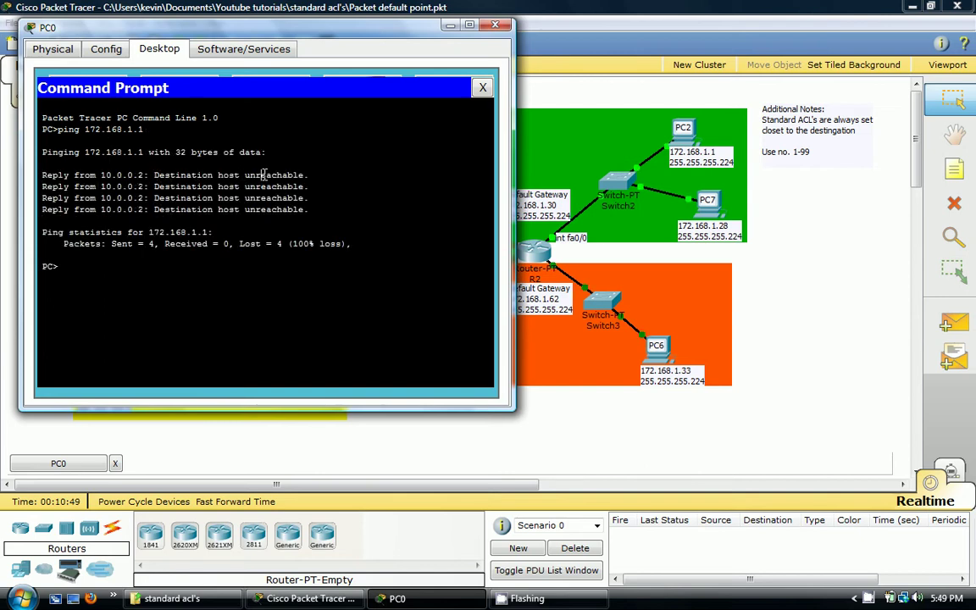
drag(305, 175, 144, 174)
Switch to simulation mode and create a simple test PDU from PC1 to PC3.
click(491, 27)
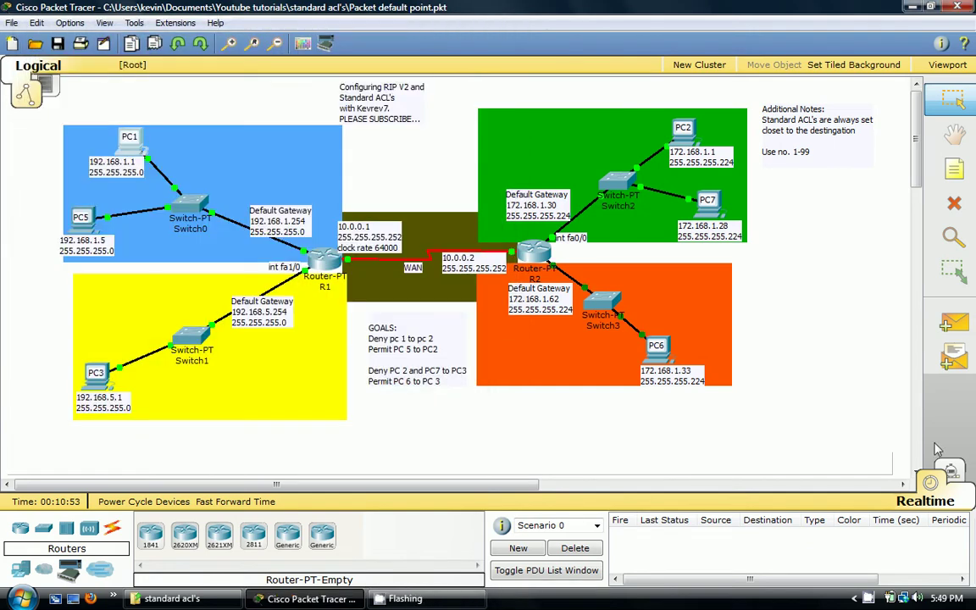
key(shift+s)
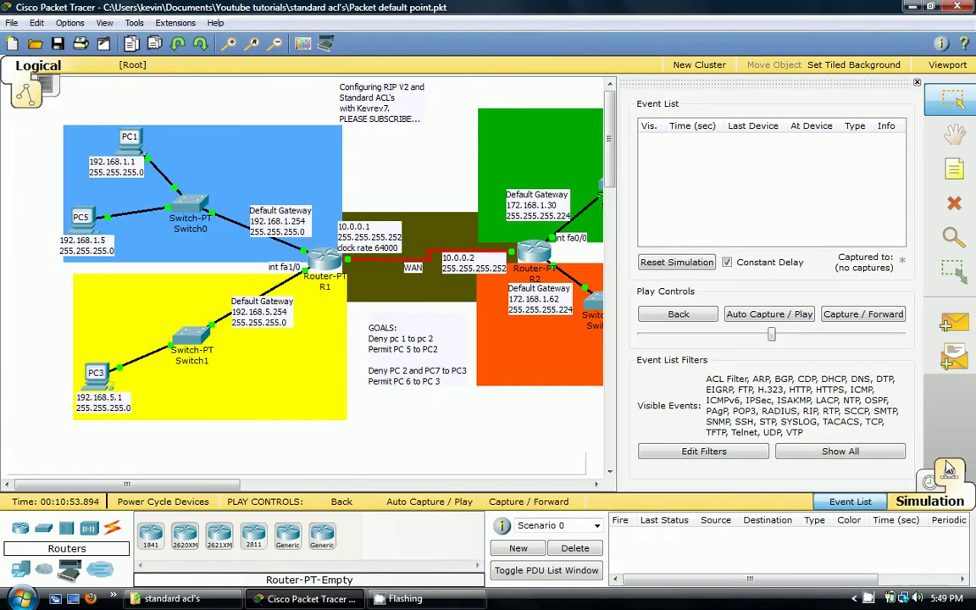
click(952, 321)
click(134, 146)
drag(191, 491, 259, 491)
click(506, 142)
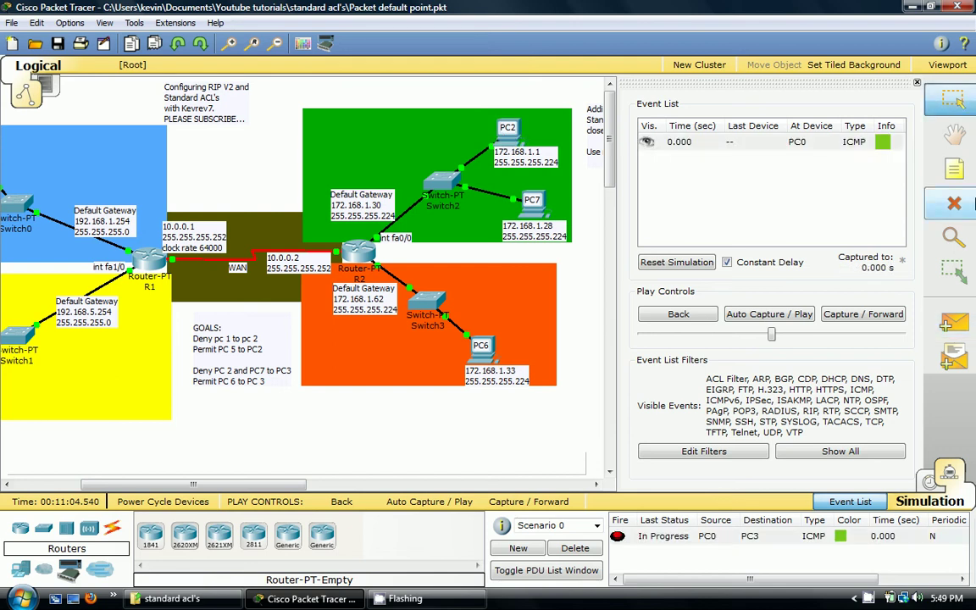
drag(280, 487, 243, 487)
Step the packet through R1 to R2, inspect its refusal there, and return to realtime.
click(870, 321)
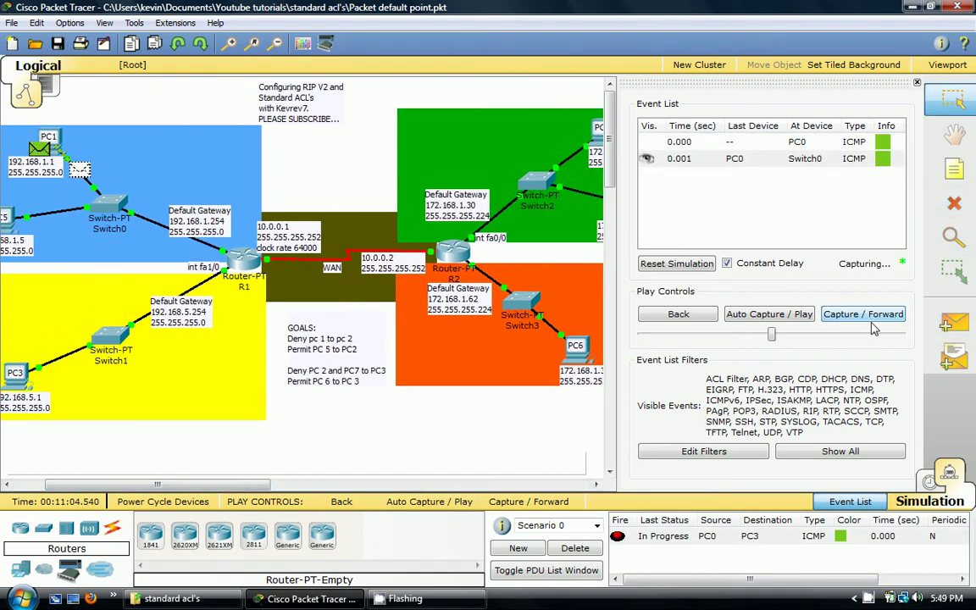
click(870, 321)
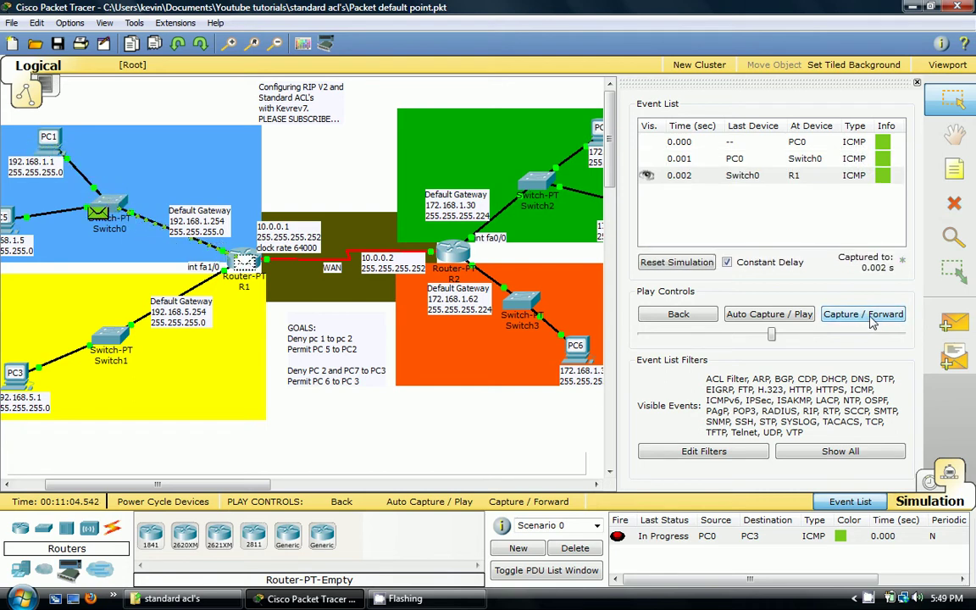
click(872, 321)
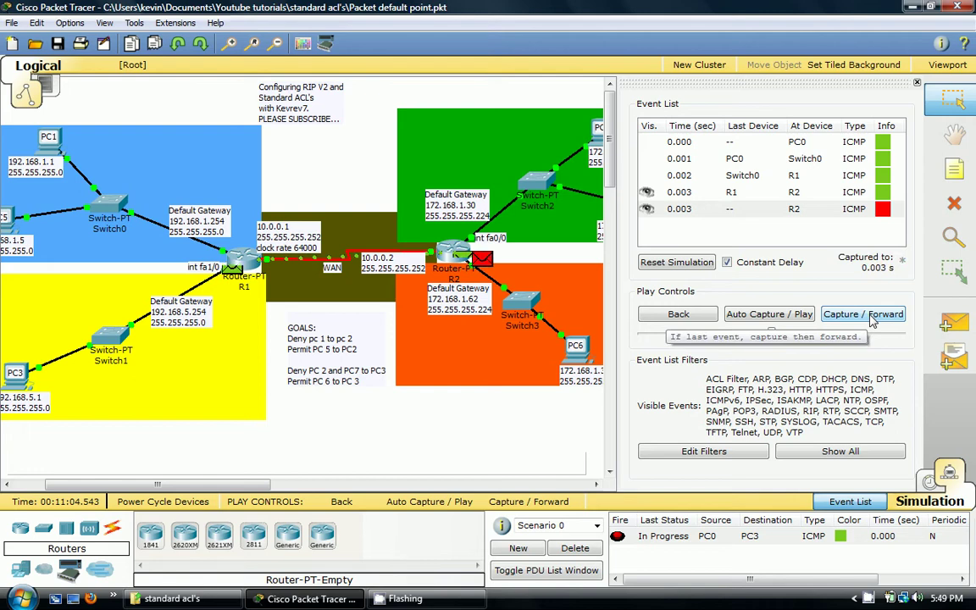
click(872, 321)
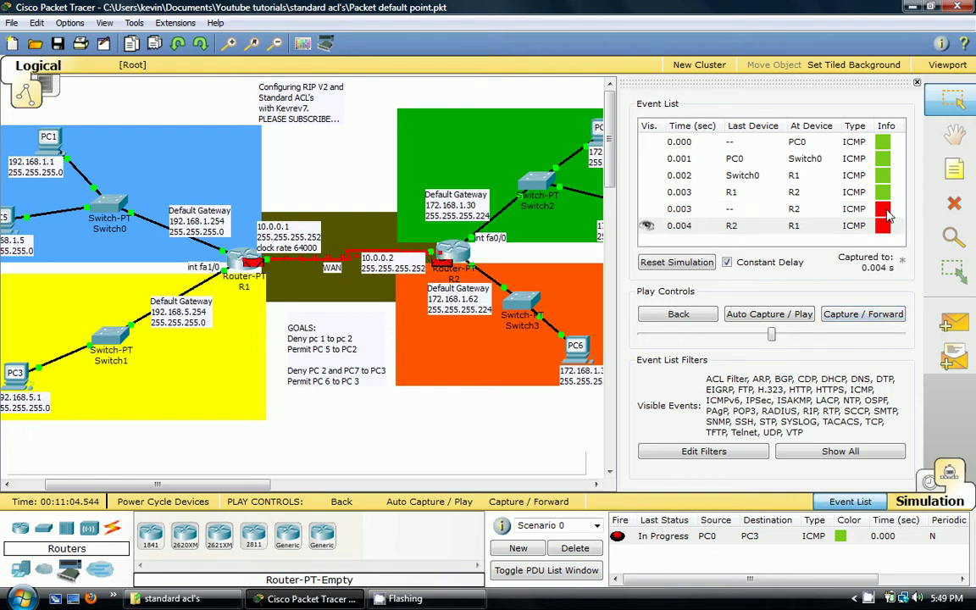
click(801, 208)
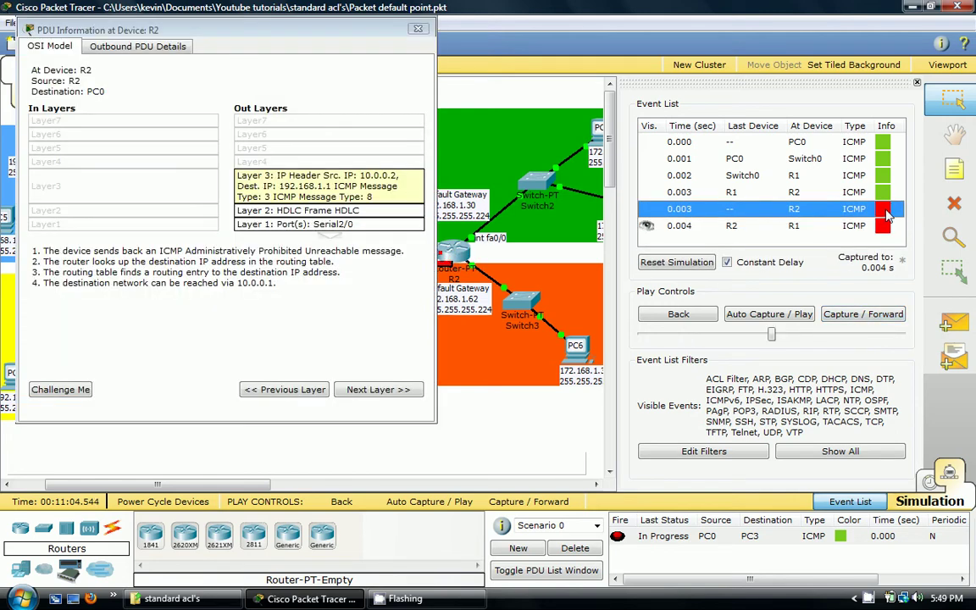
click(418, 31)
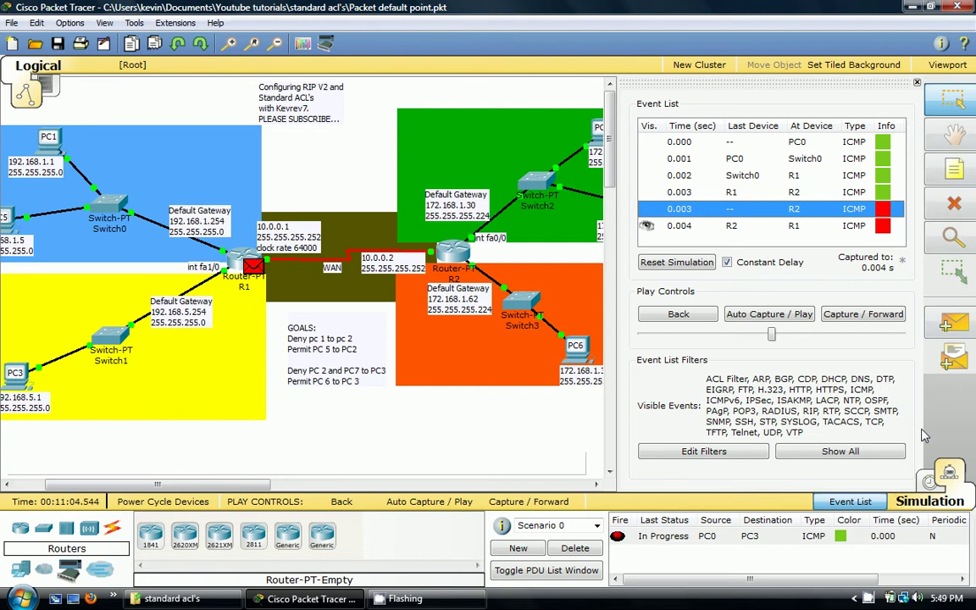
click(932, 481)
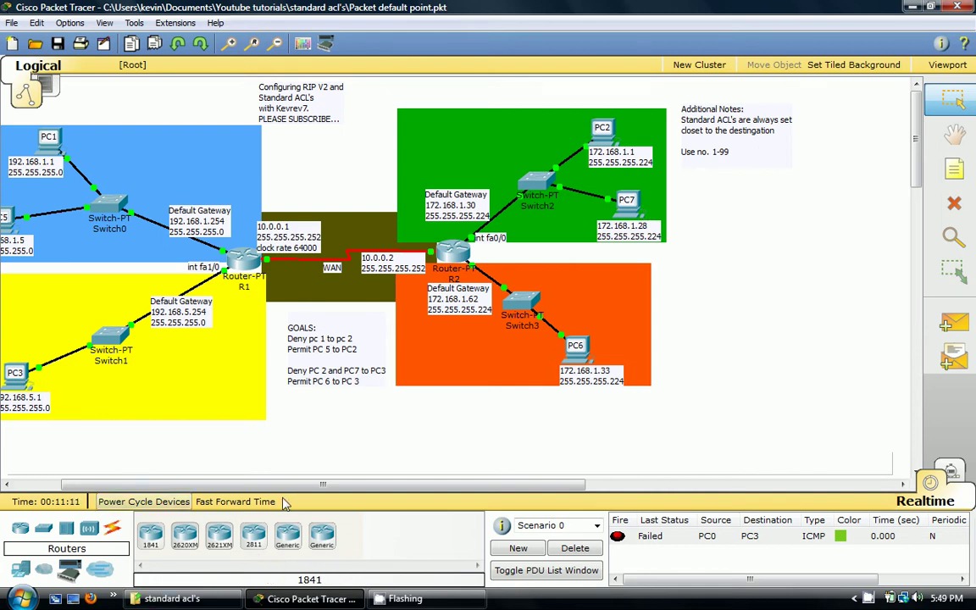
drag(277, 489, 246, 489)
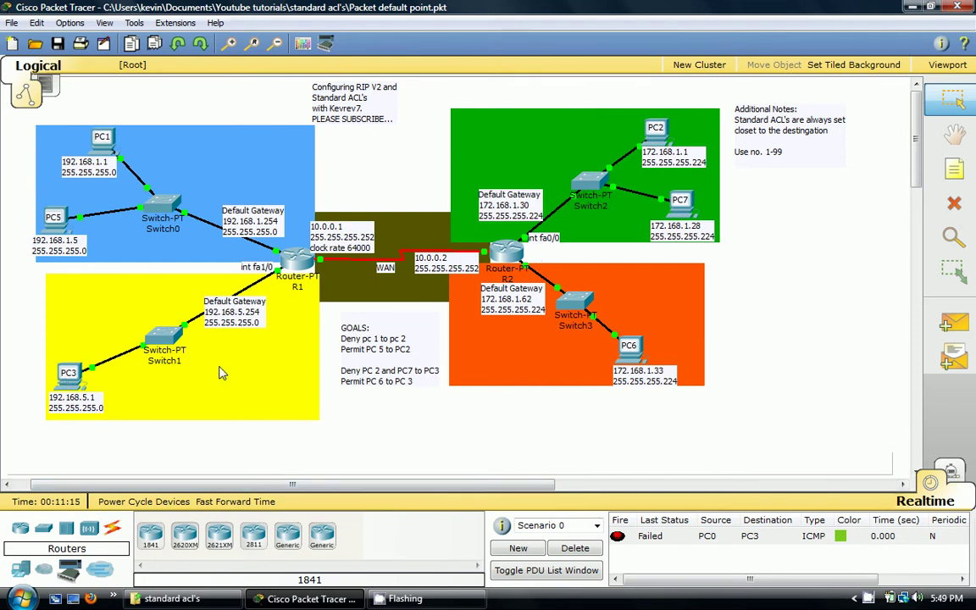
On R1, leave RIP mode and add access-list 20 denying 172.168.1.0 with wildcard 0.0.0.31.
click(298, 263)
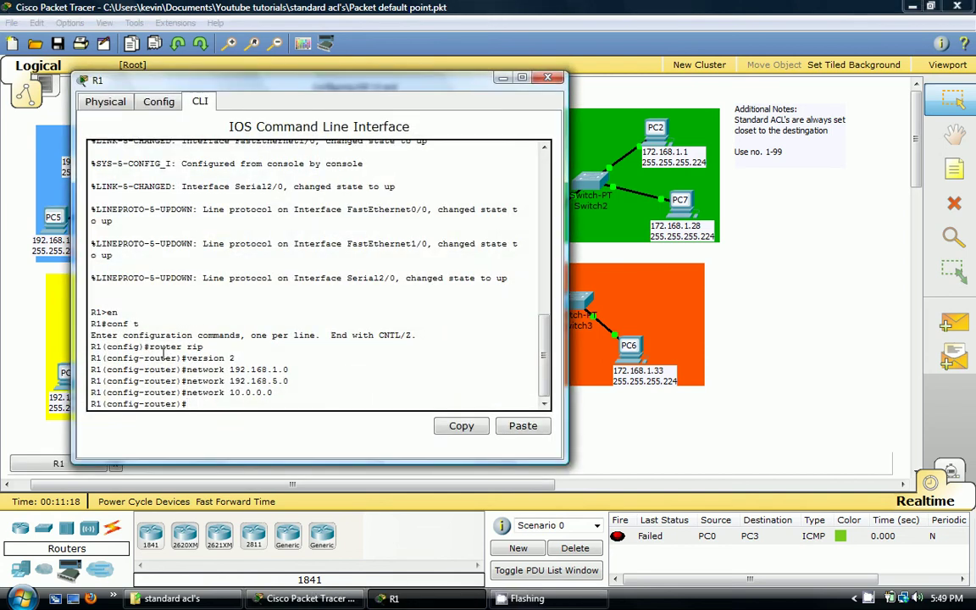
text(exit)
key(Return)
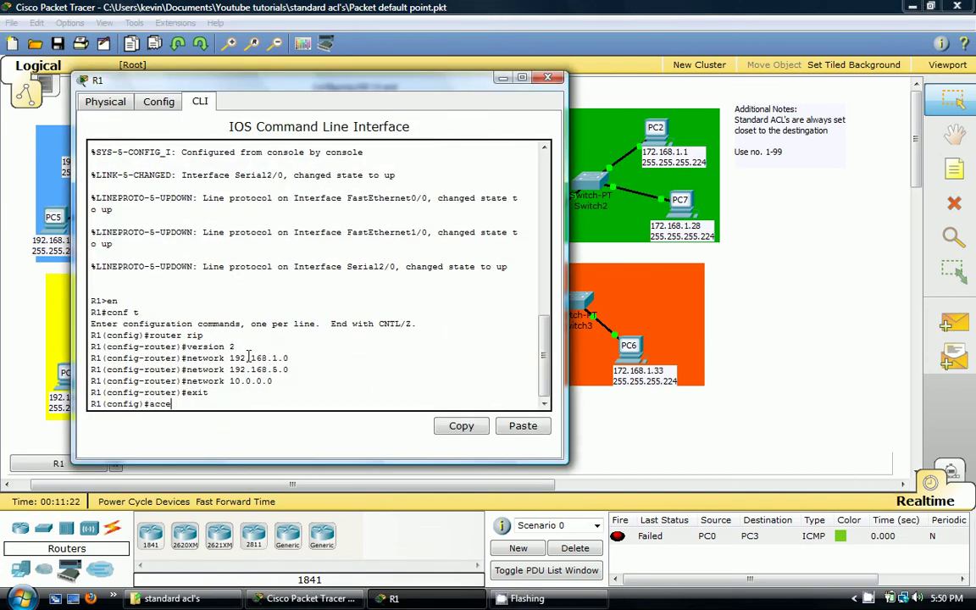
text(acce)
key(Tab)
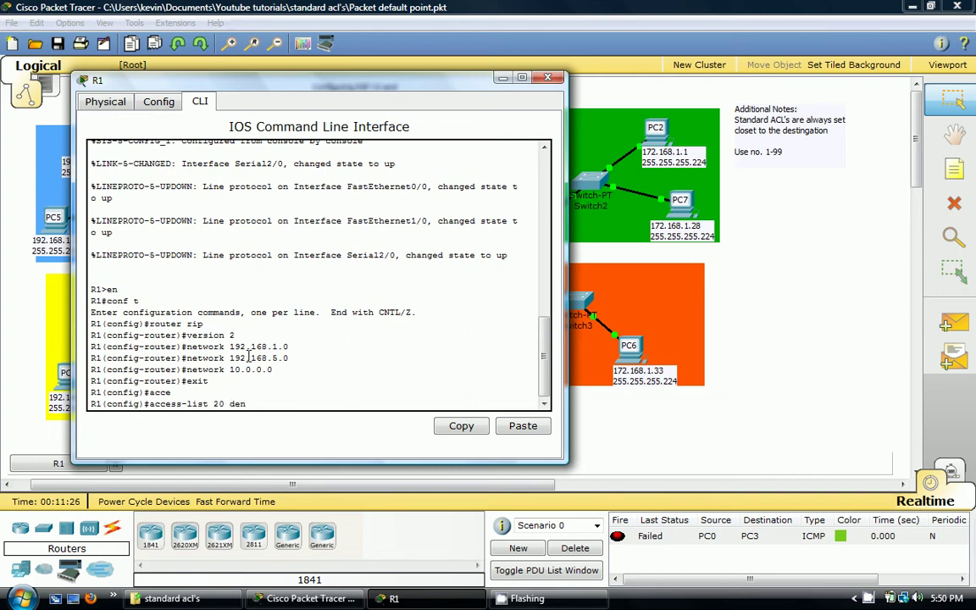
text(20 deny 172)
key(BackSpace)
key(BackSpace)
key(BackSpace)
text(0)
key(Return)
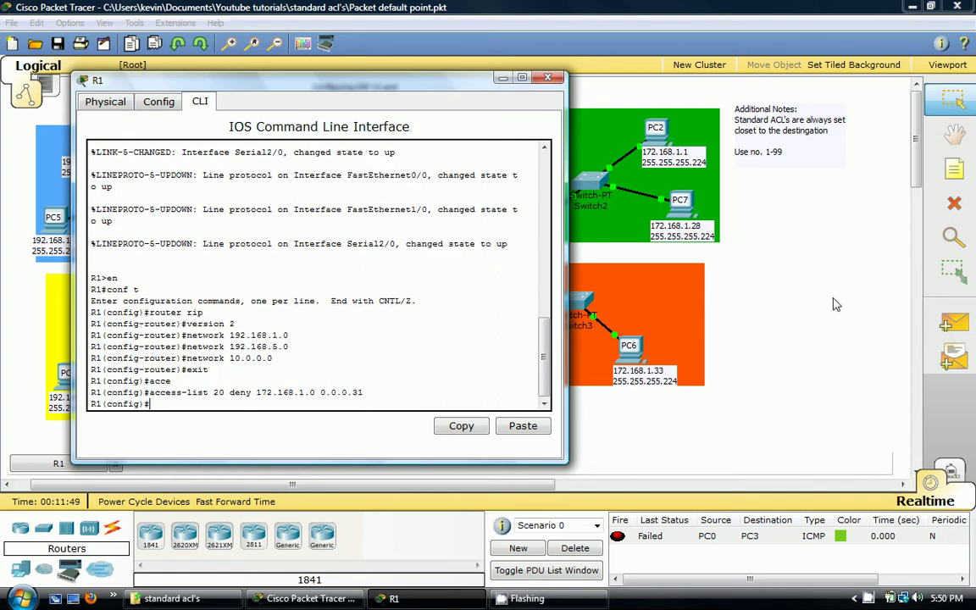
click(746, 265)
Add a canvas note working out 255.255.255.255 − 255.255.255.224 as the wildcard result.
click(750, 273)
text(255.255)
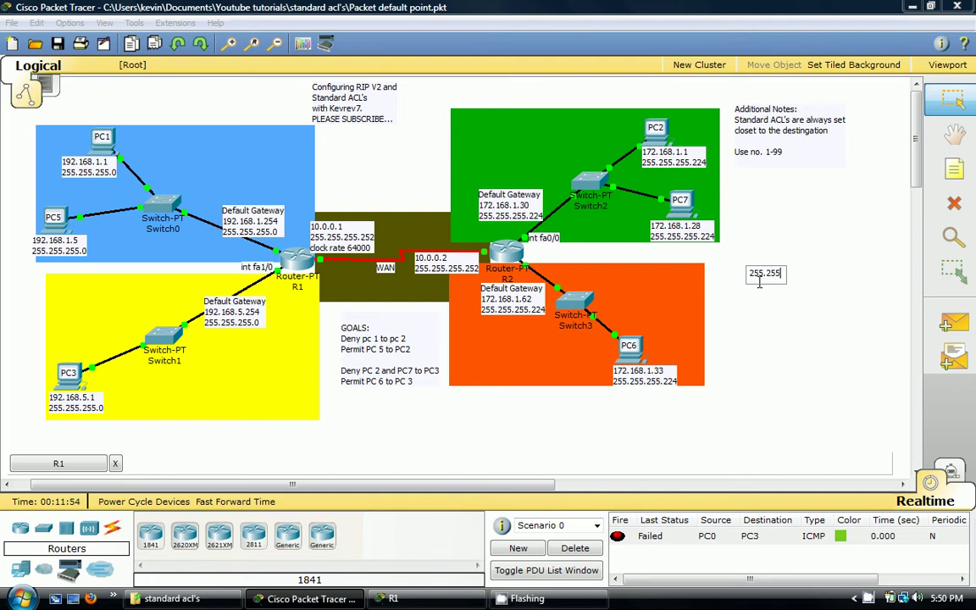
text(.255.255.255)
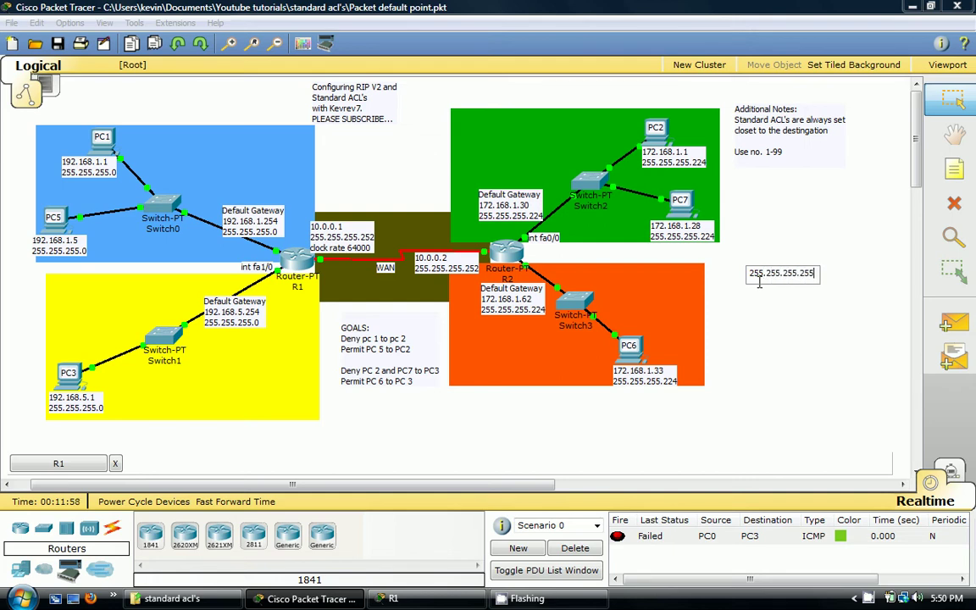
key(Return)
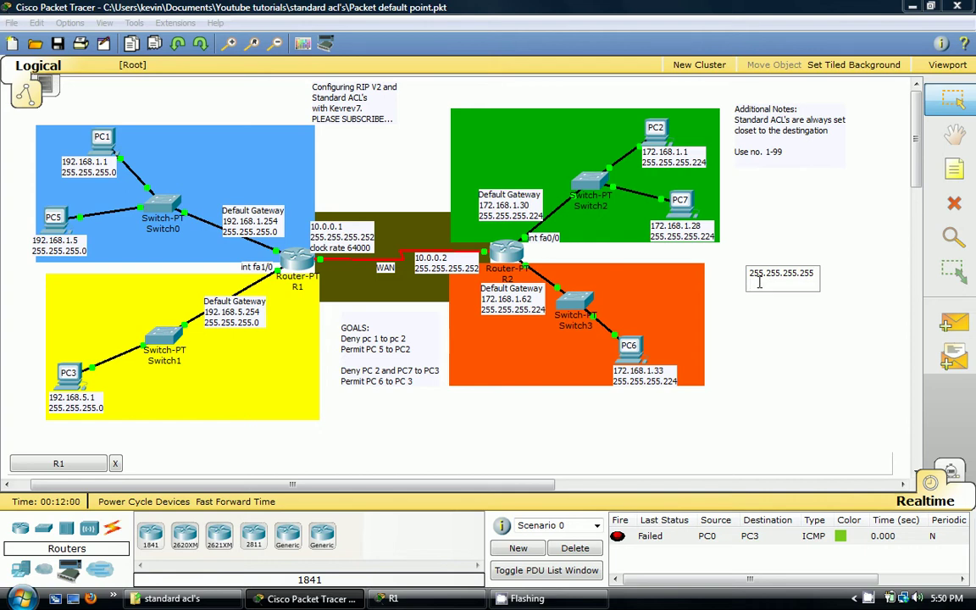
text(-)
key(Return)
text(255.255)
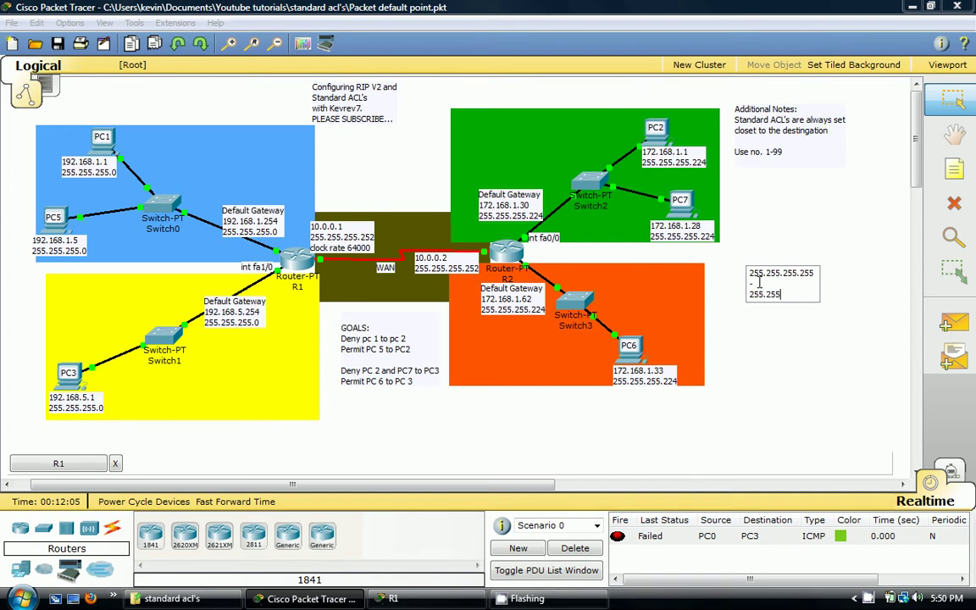
text(.255.224)
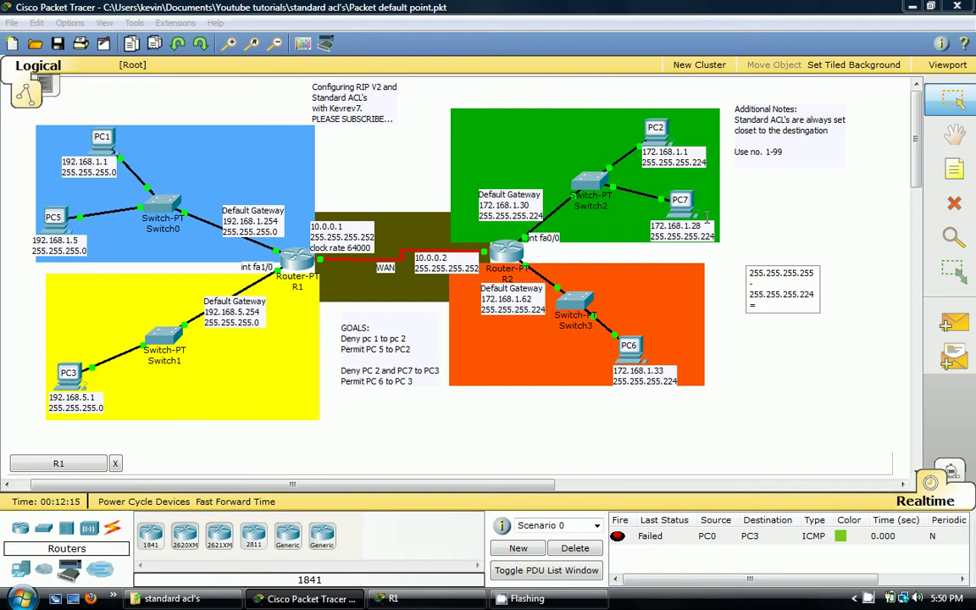
key(Return)
text(0.0.0.31)
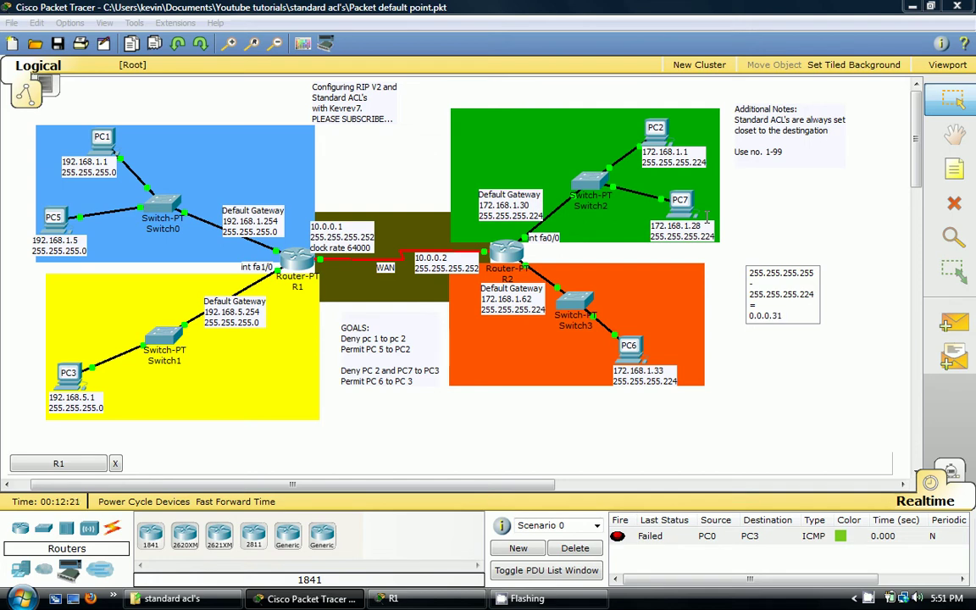
Add a permit any rule to R1's access-list 20.
click(393, 598)
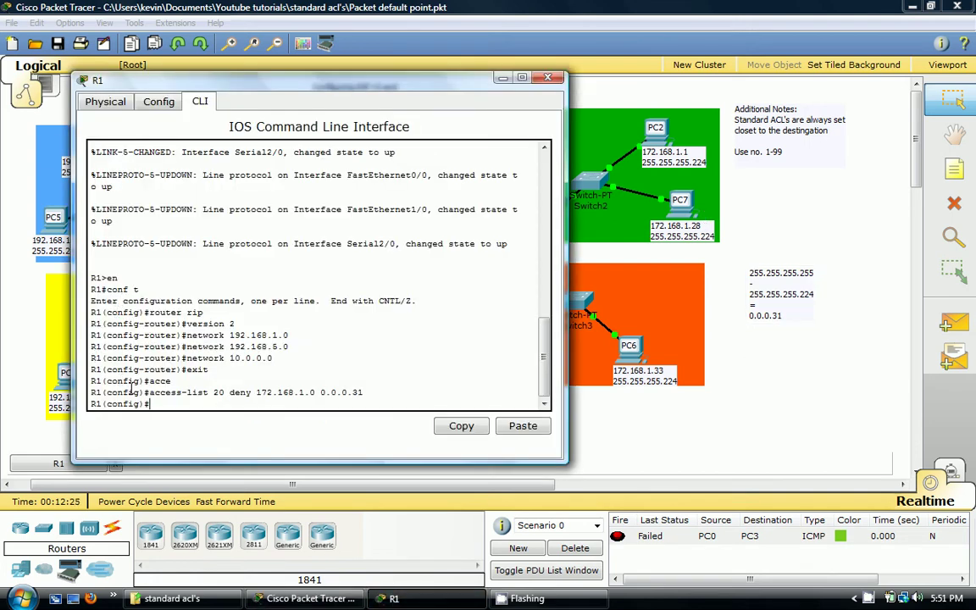
key(Up)
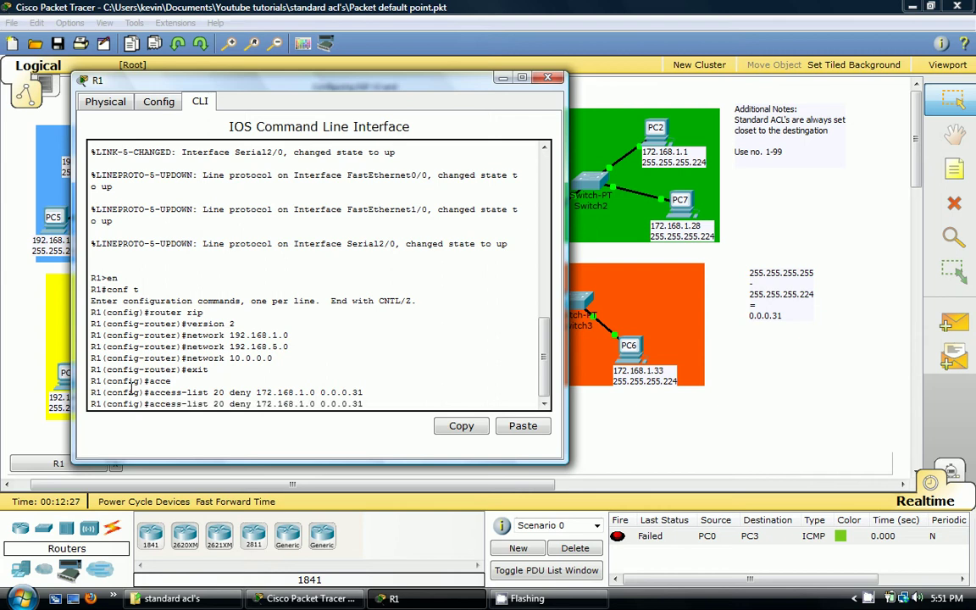
key(BackSpace)
key(BackSpace)
key(BackSpace)
key(BackSpace)
key(BackSpace)
key(BackSpace)
key(BackSpace)
key(BackSpace)
key(BackSpace)
key(BackSpace)
key(BackSpace)
key(BackSpace)
key(BackSpace)
key(BackSpace)
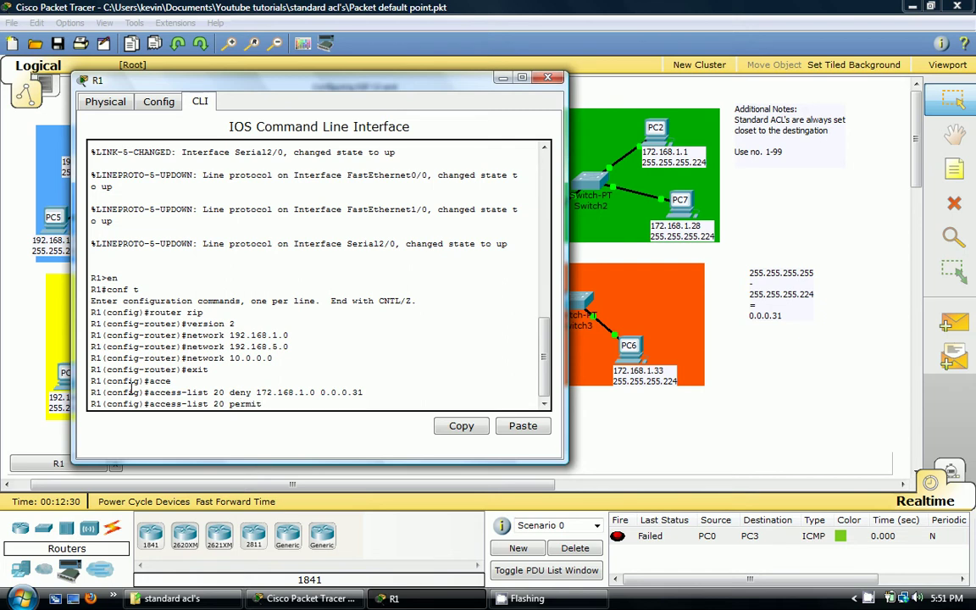
key(Return)
key(Up)
text(any)
key(Return)
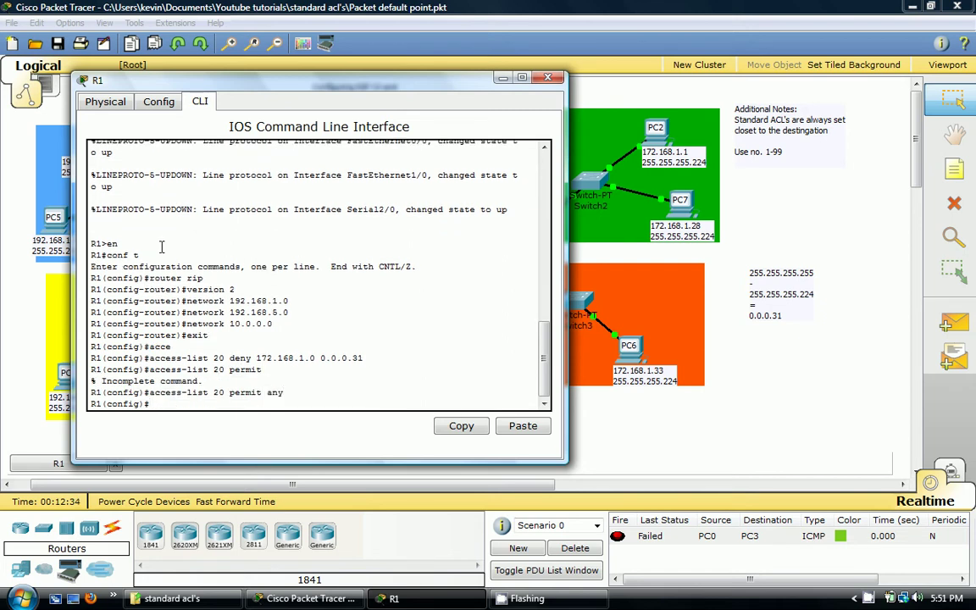
Apply access-list 20 outbound on R1's FastEthernet1/0 interface.
drag(165, 88, 469, 89)
text(int fa1/0)
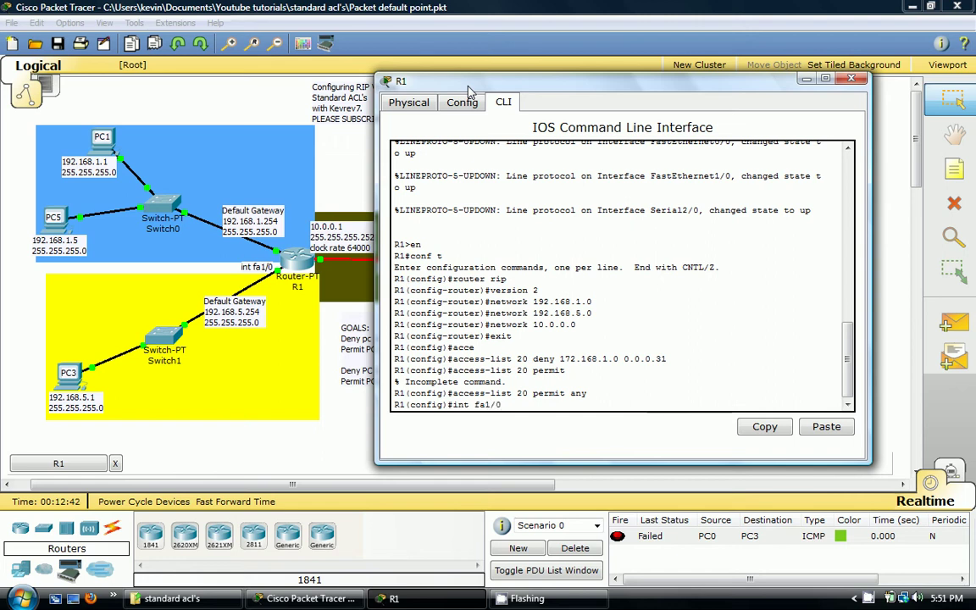
key(Return)
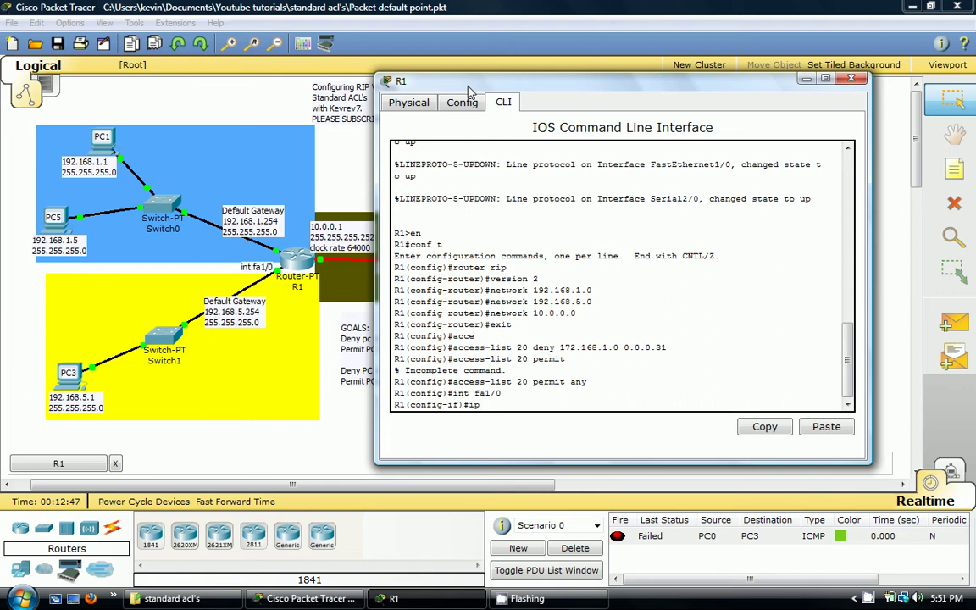
text(ip ac)
key(Tab)
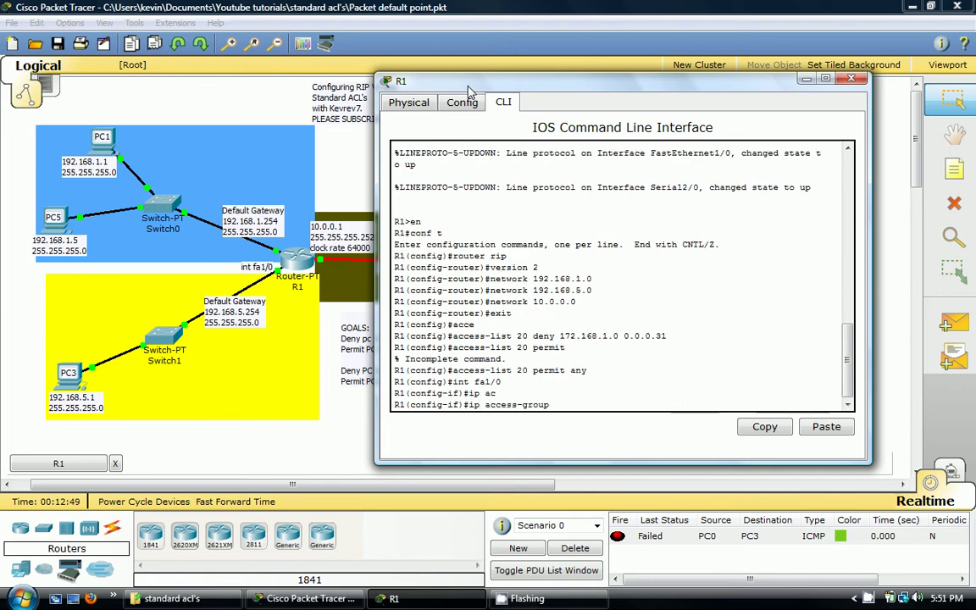
text(20 out)
key(Return)
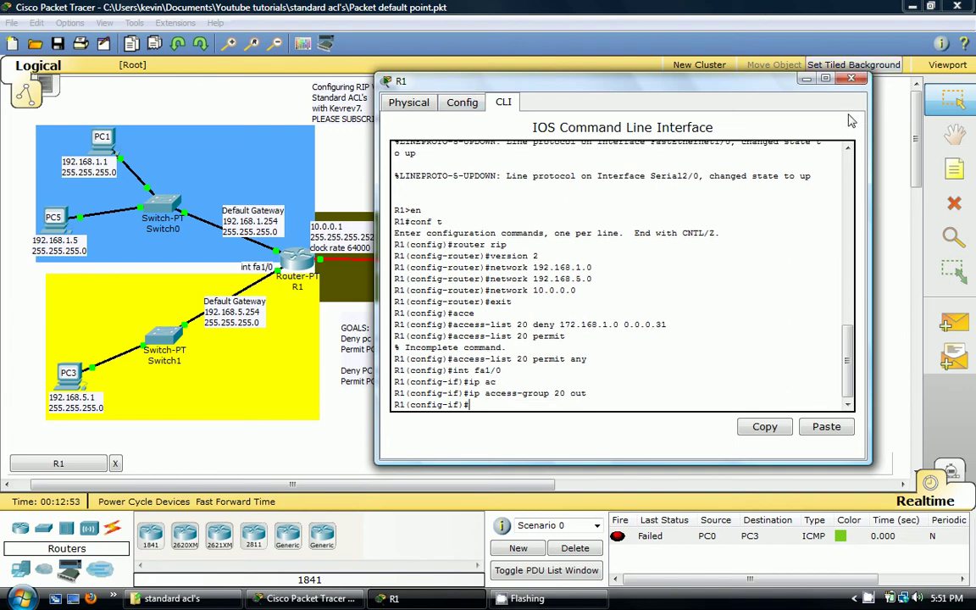
From PC3, ping 172.168.5.1 and get destination host unreachable with 100% loss.
click(851, 79)
click(68, 372)
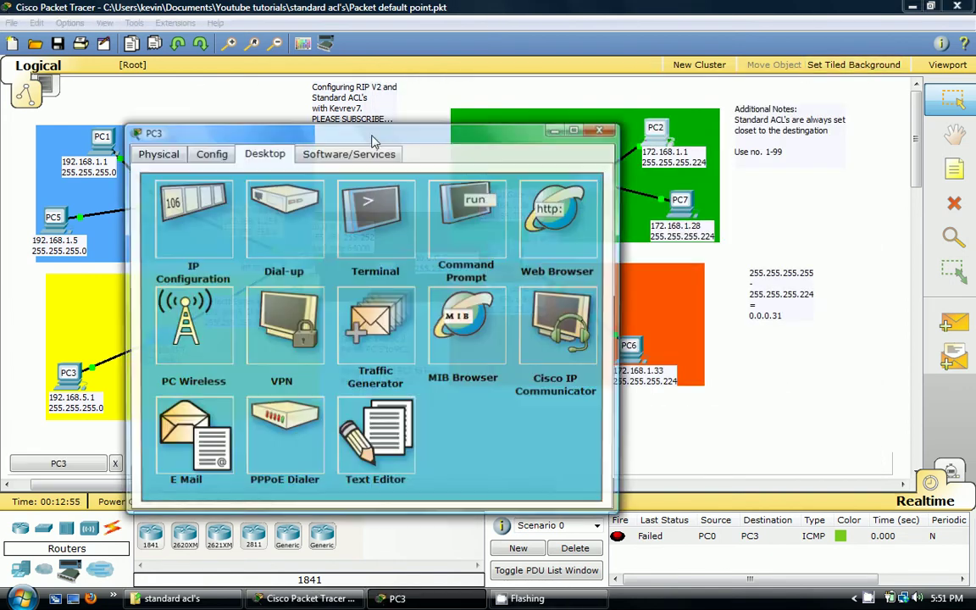
drag(320, 138, 480, 135)
click(601, 235)
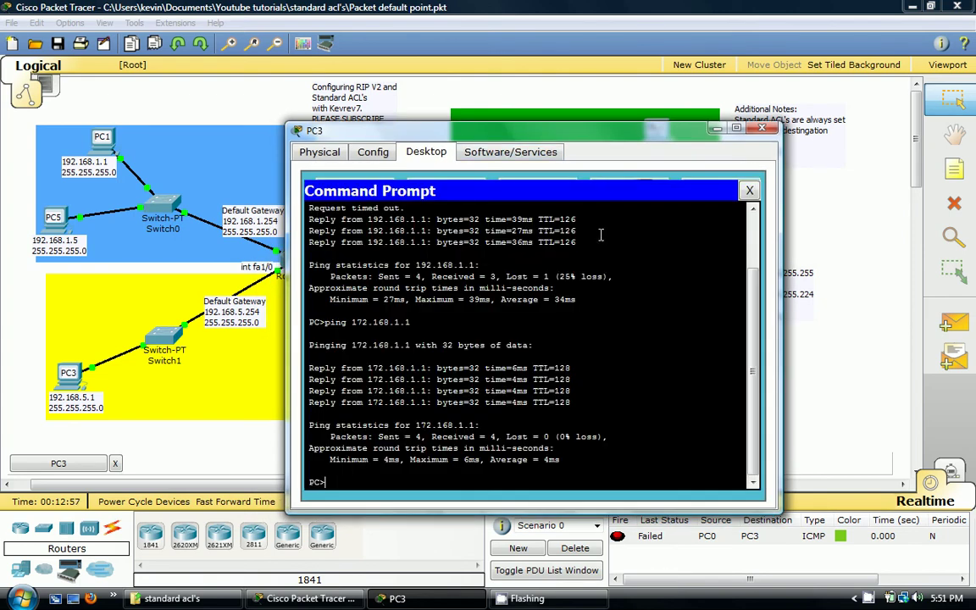
key(Up)
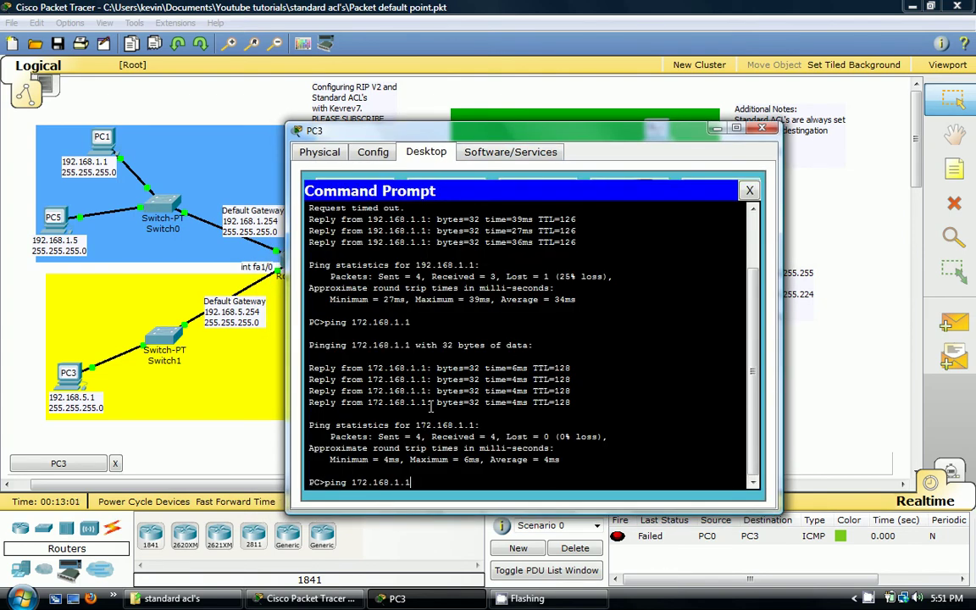
text(5)
key(Return)
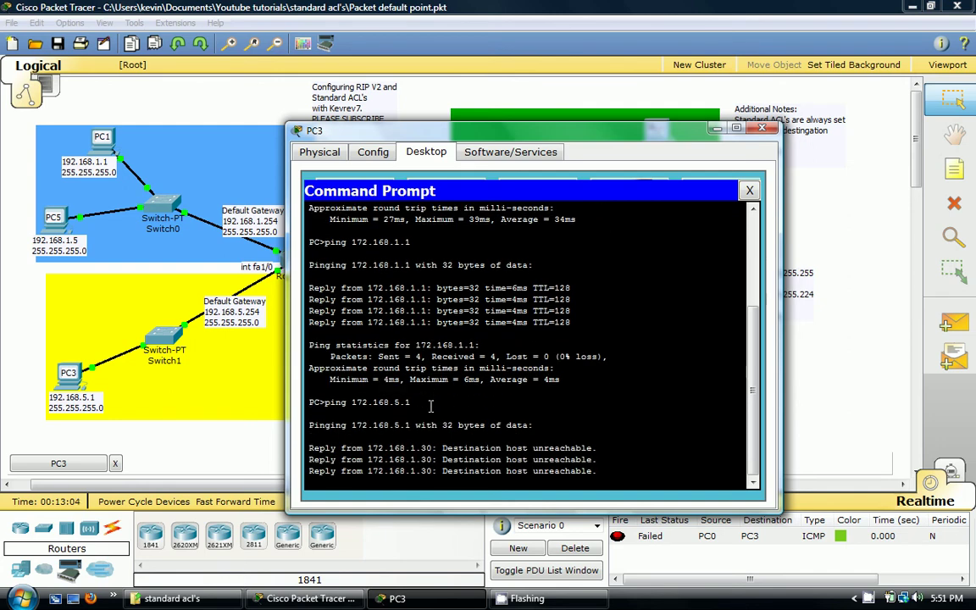
Switch to Simulation mode and create a simple PDU between PC2 and PC3.
click(761, 128)
click(950, 472)
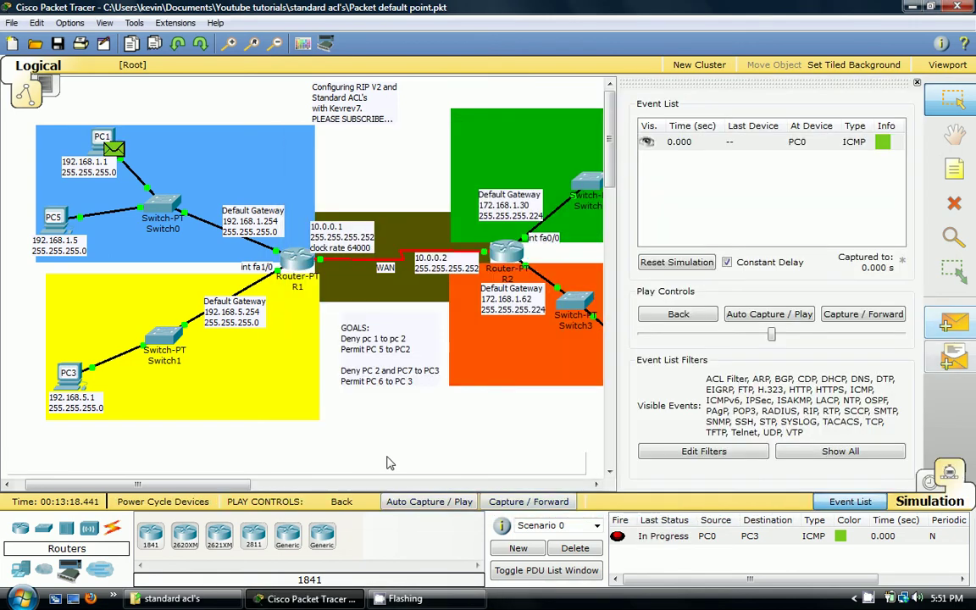
drag(174, 485, 285, 484)
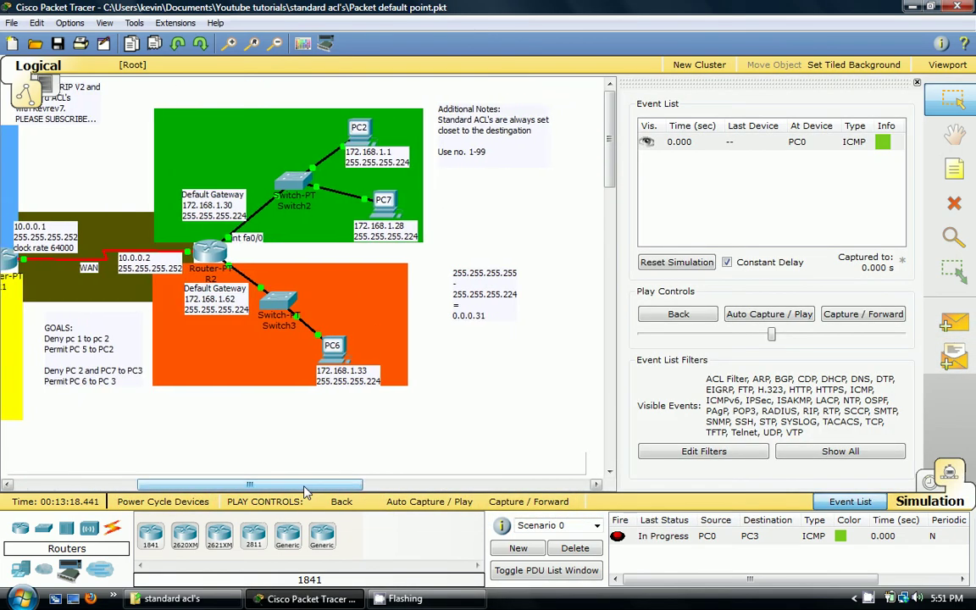
click(967, 326)
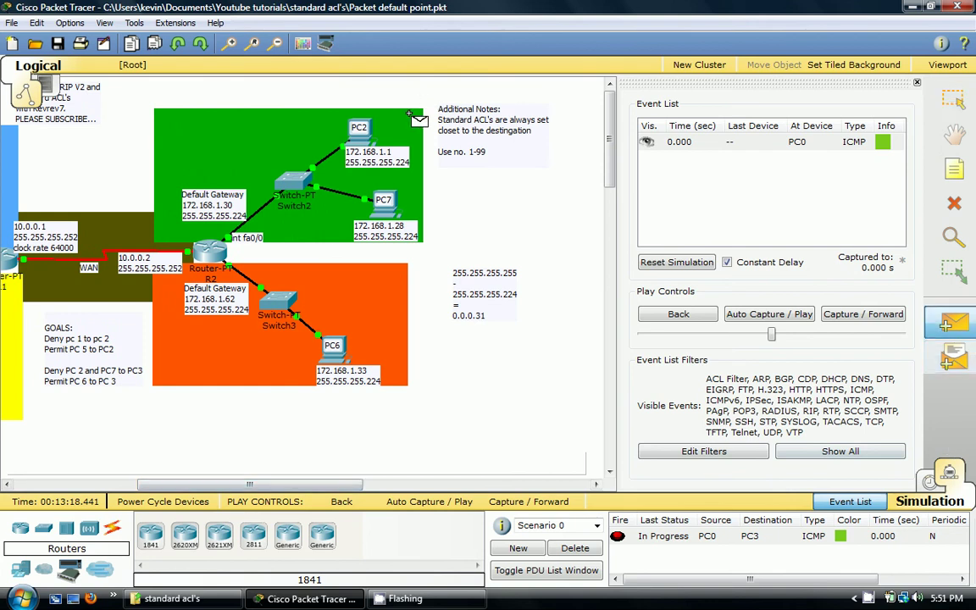
click(366, 127)
drag(235, 487, 112, 487)
click(100, 381)
click(508, 502)
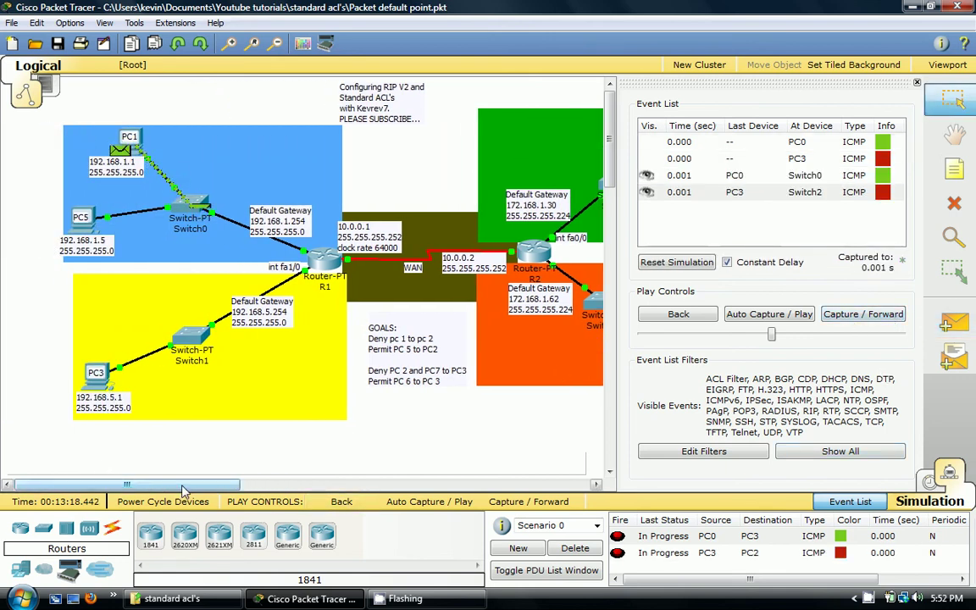
Clear old PDUs, step a new PC3-to-PC2 ping until it fails at R1, then return to Realtime.
click(575, 549)
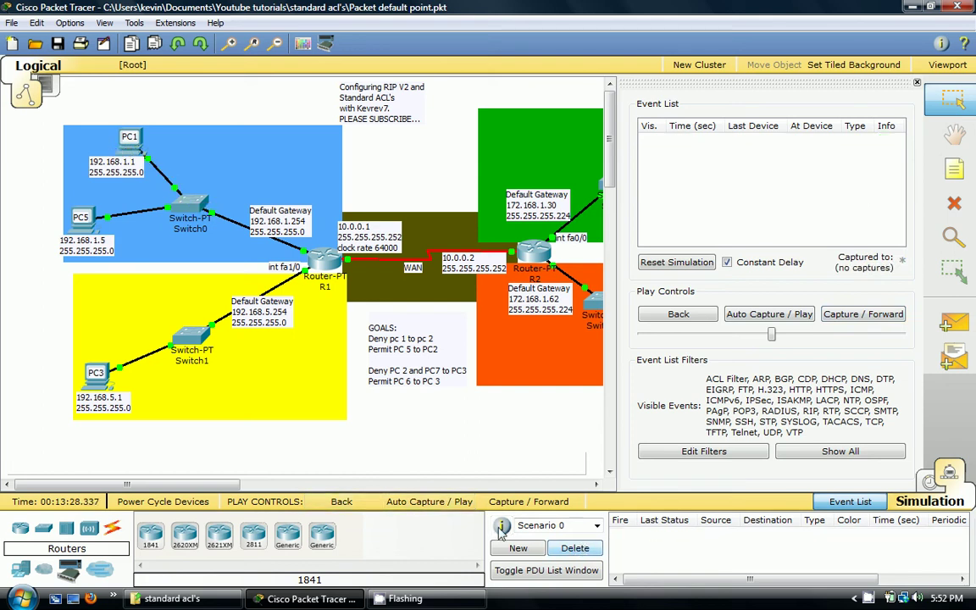
drag(220, 484, 254, 484)
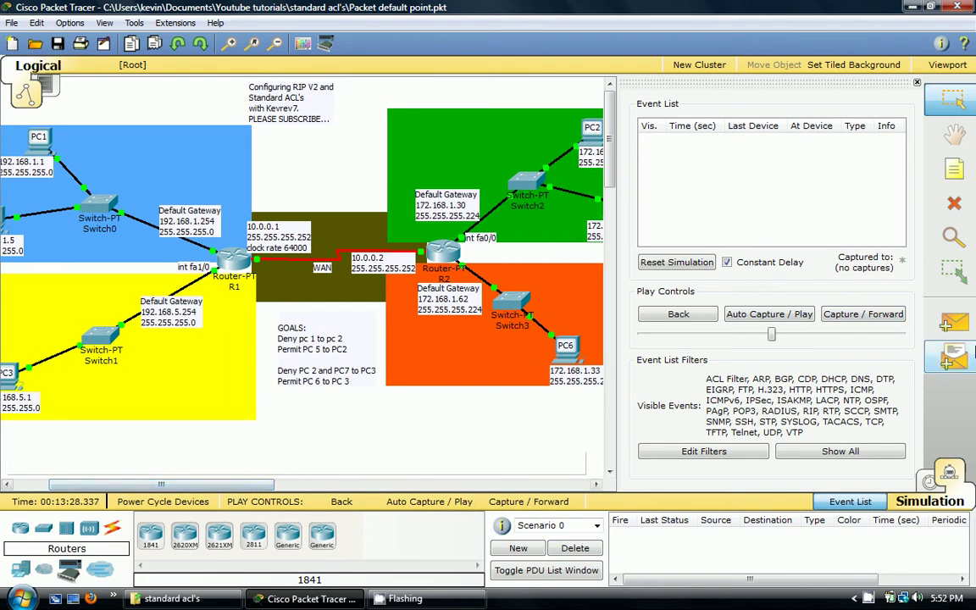
click(948, 322)
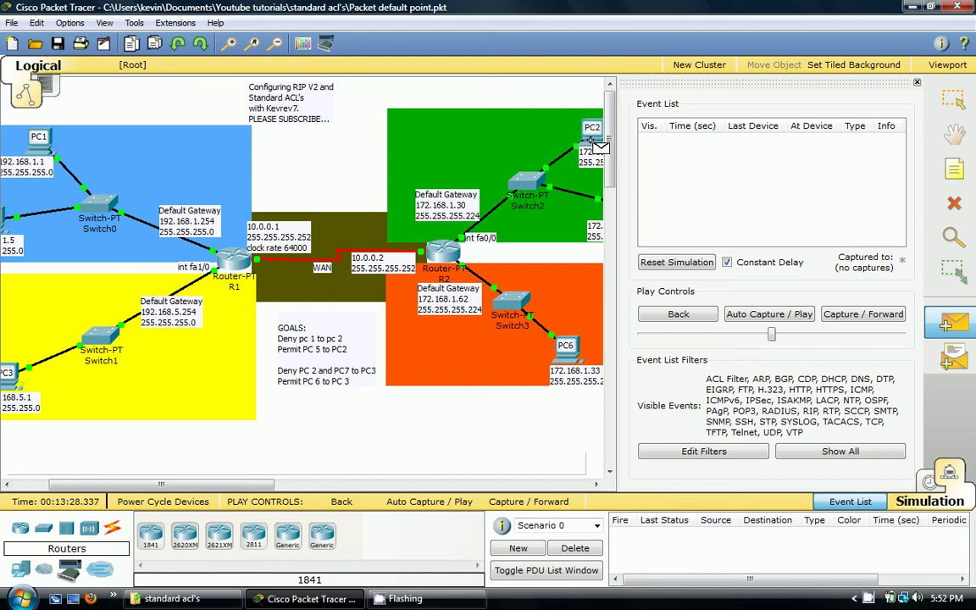
click(9, 373)
click(591, 129)
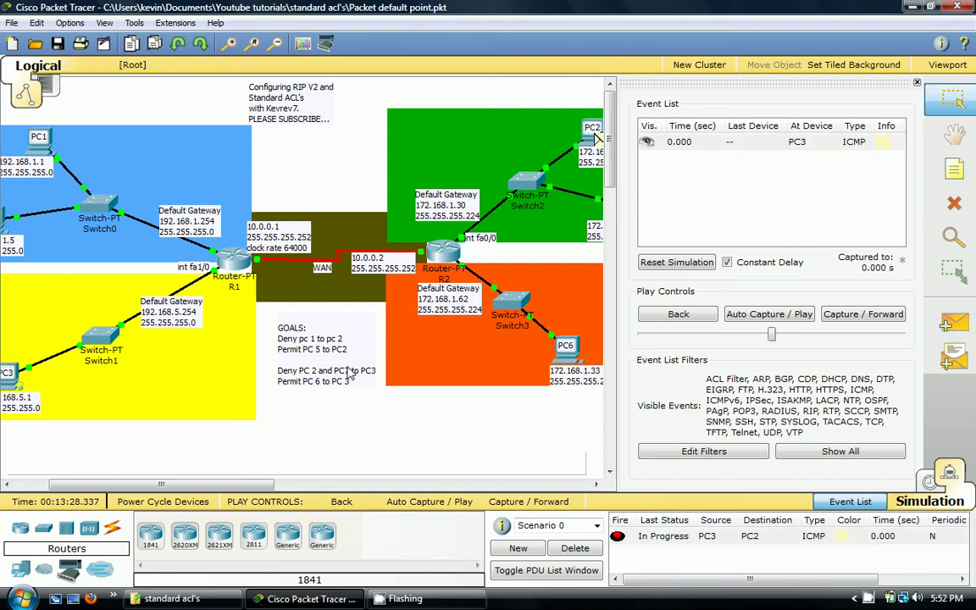
click(847, 313)
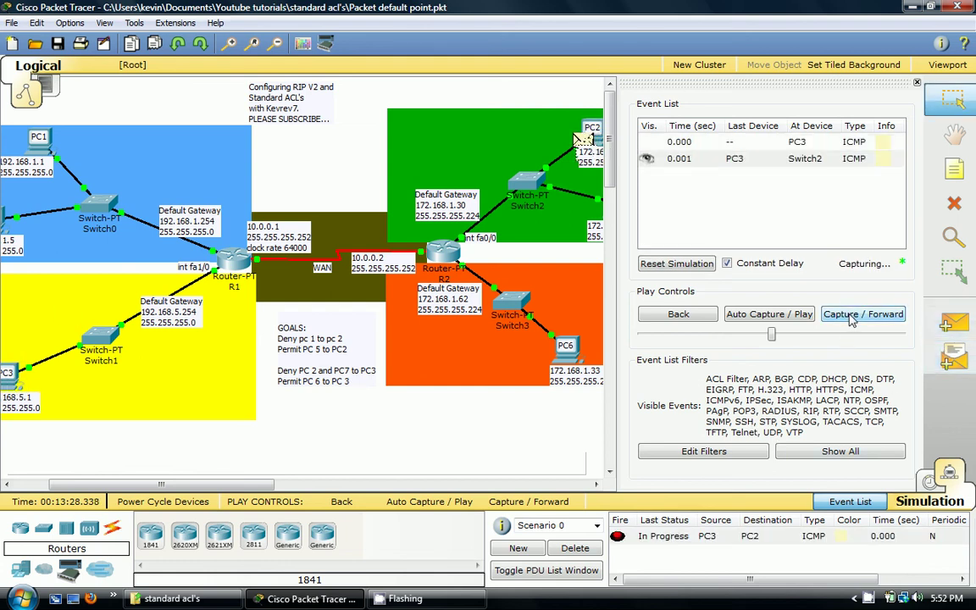
click(851, 316)
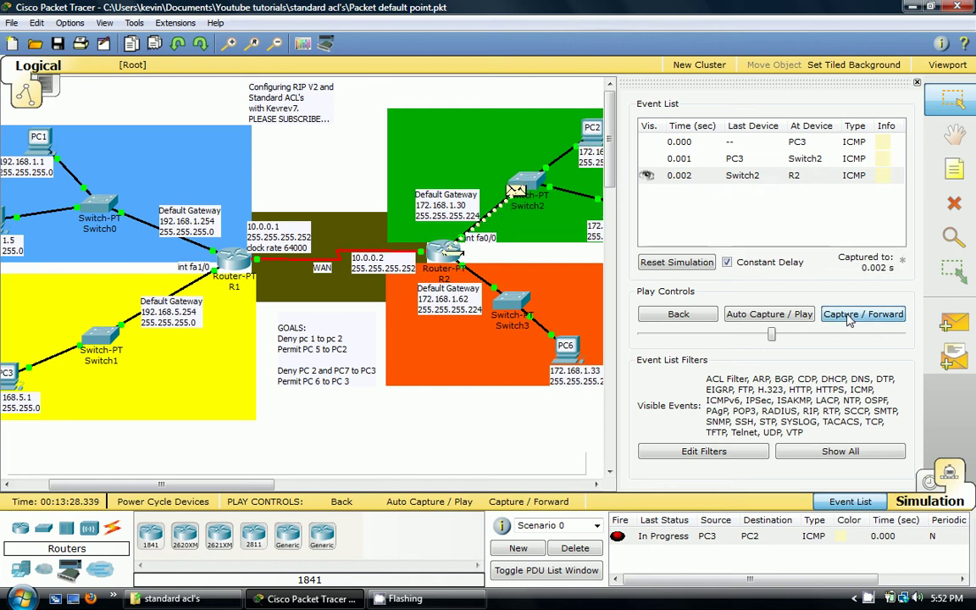
click(849, 318)
click(848, 316)
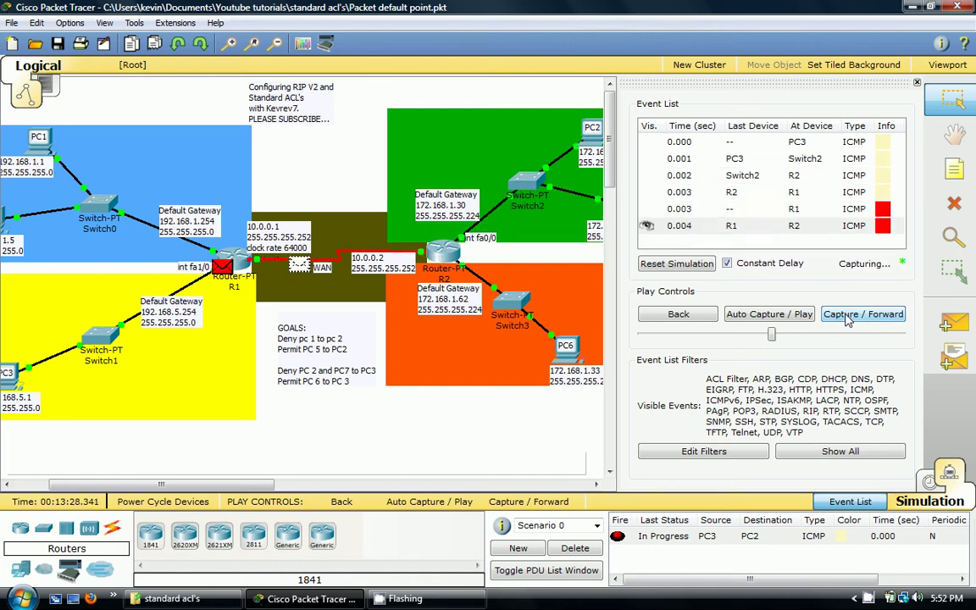
key(shift+r)
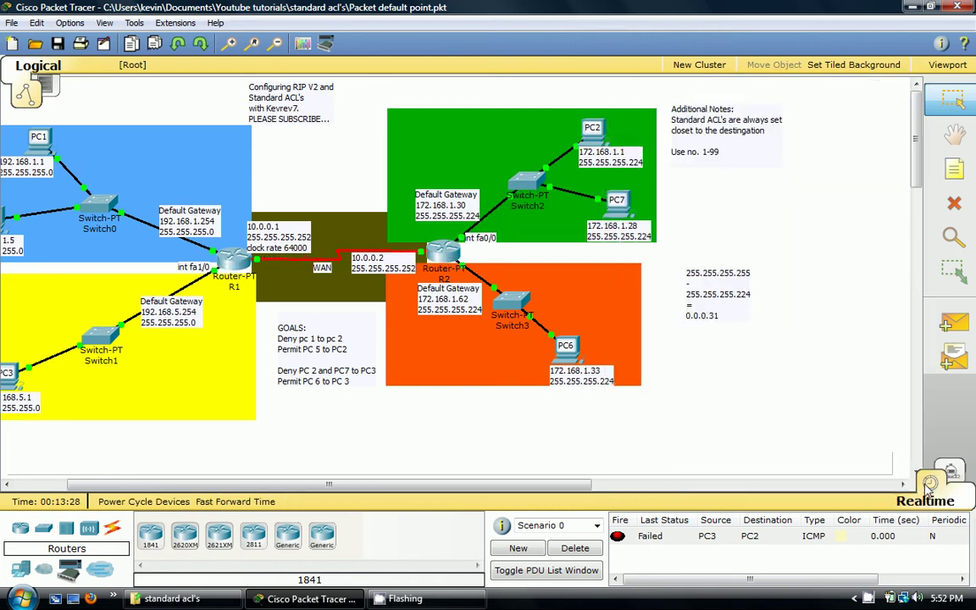
drag(204, 487, 169, 487)
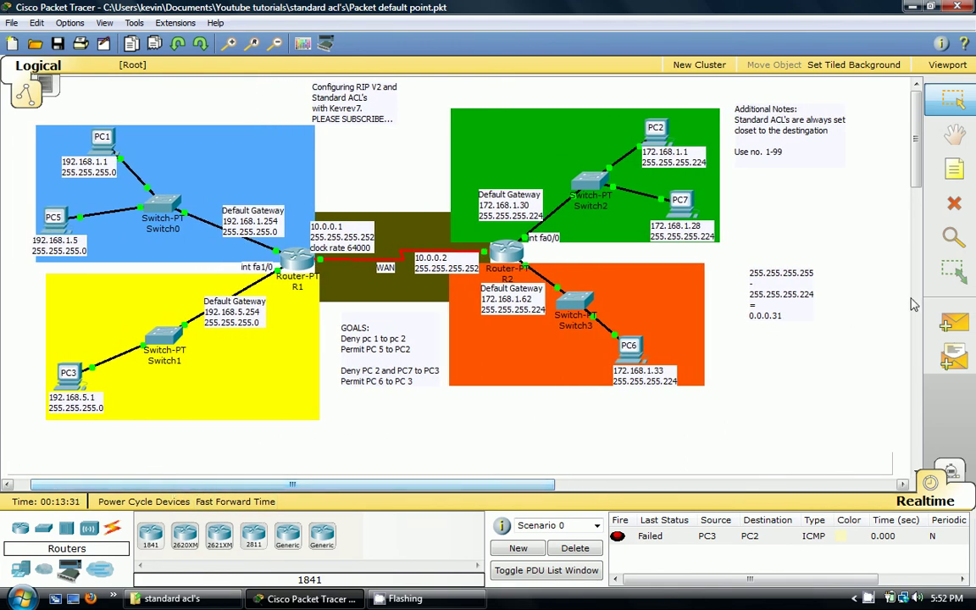
Replace the failed PDU with a new PC2-to-PC3 simple PDU and enter Simulation mode.
click(569, 548)
click(953, 322)
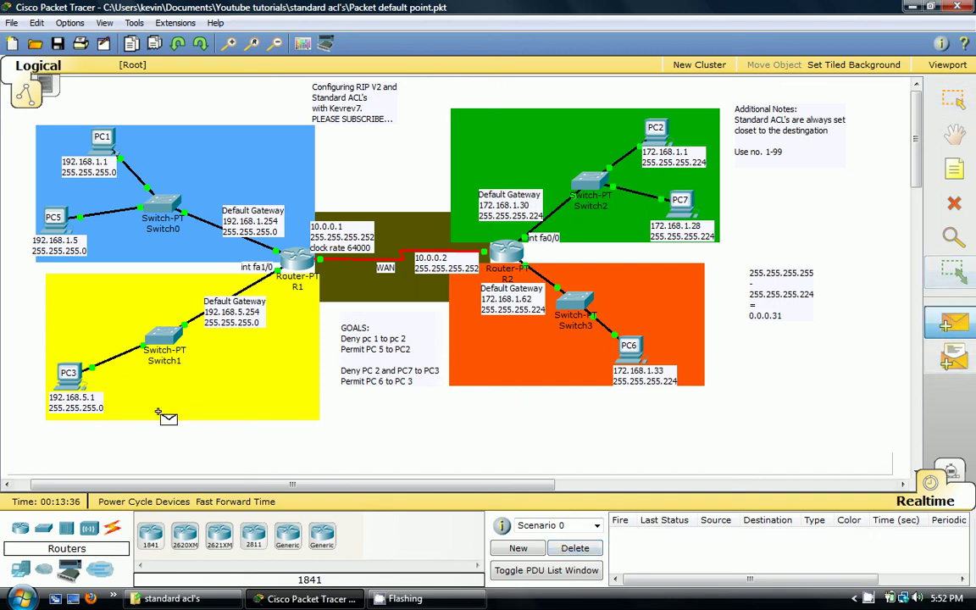
click(67, 373)
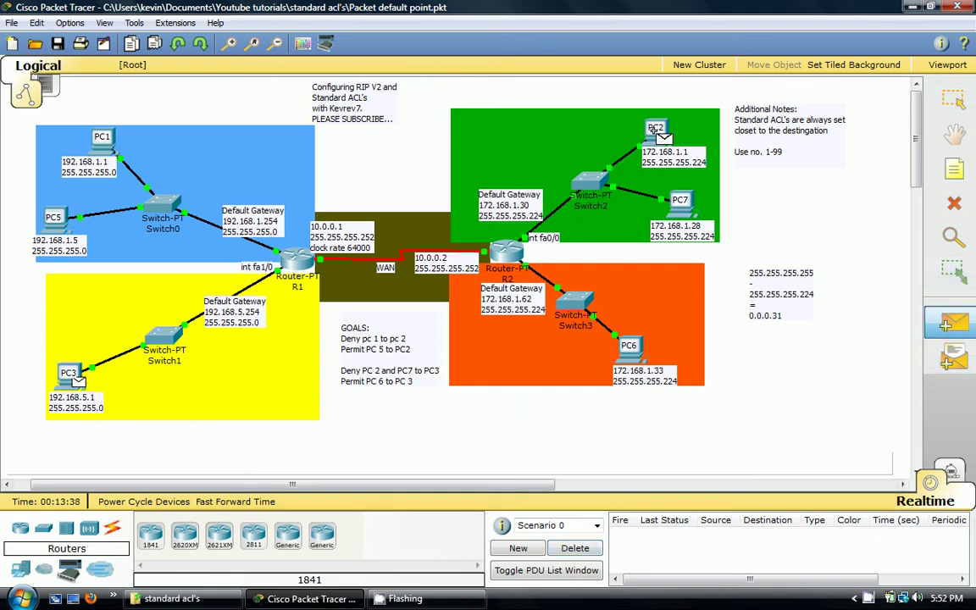
click(657, 132)
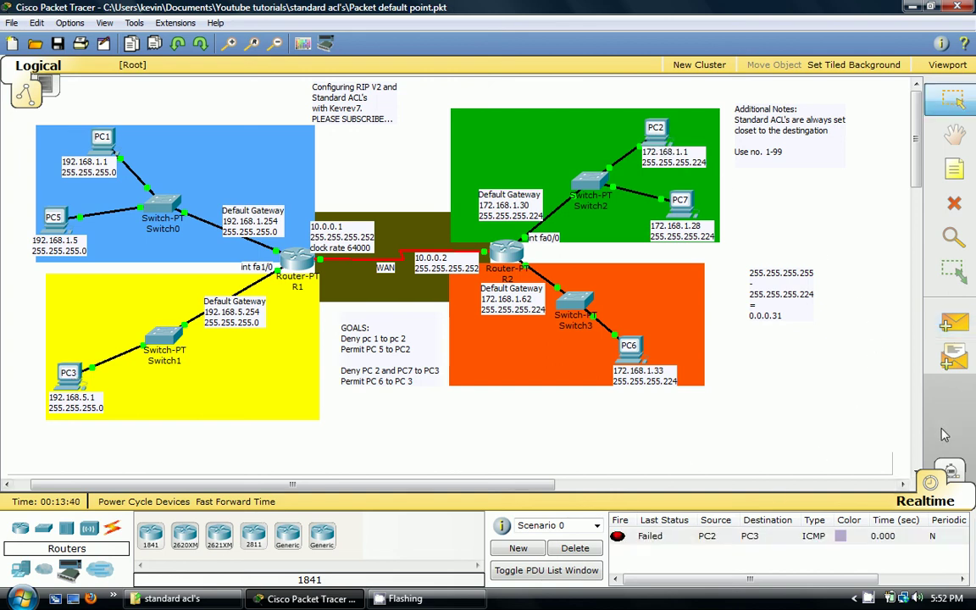
click(949, 471)
Step the PC2-to-PC3 packet forward until its reply is stopped at R1.
click(847, 315)
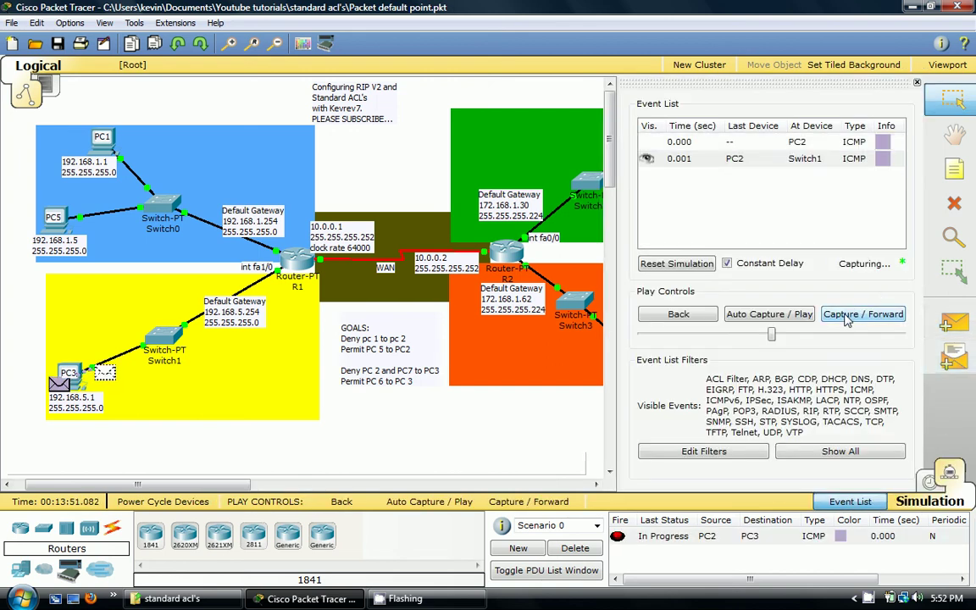
click(847, 315)
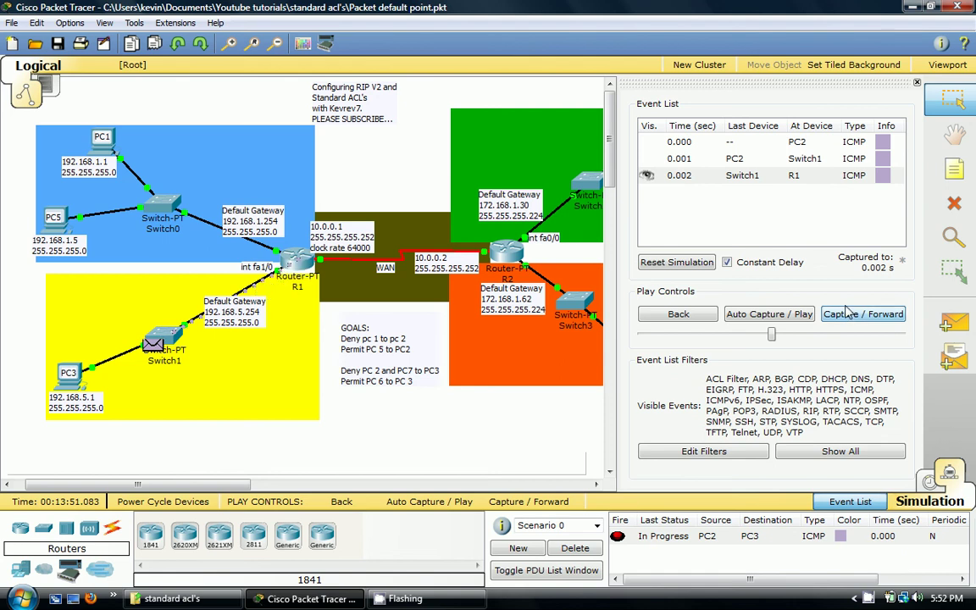
click(847, 314)
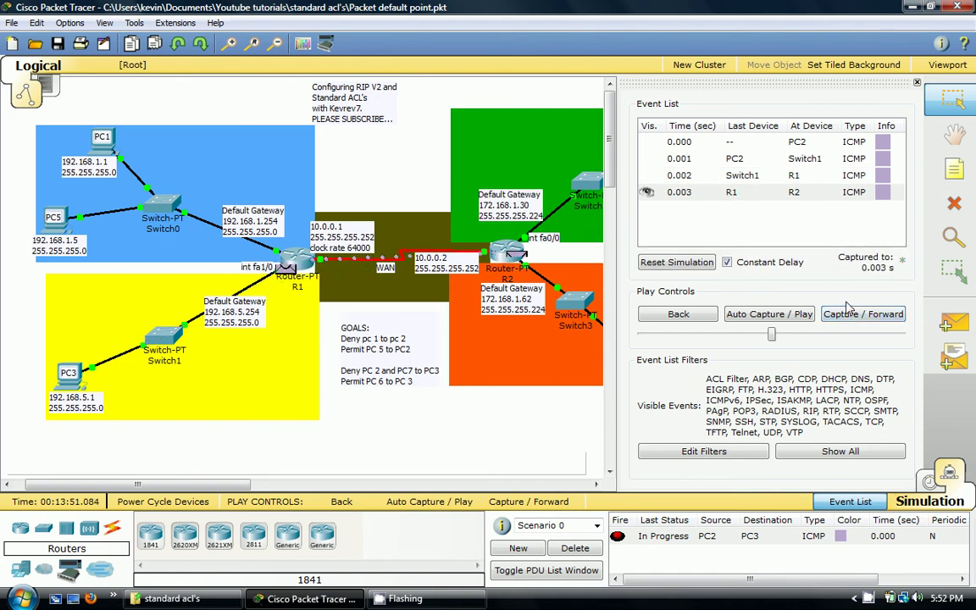
scroll(212, 445, right, 3)
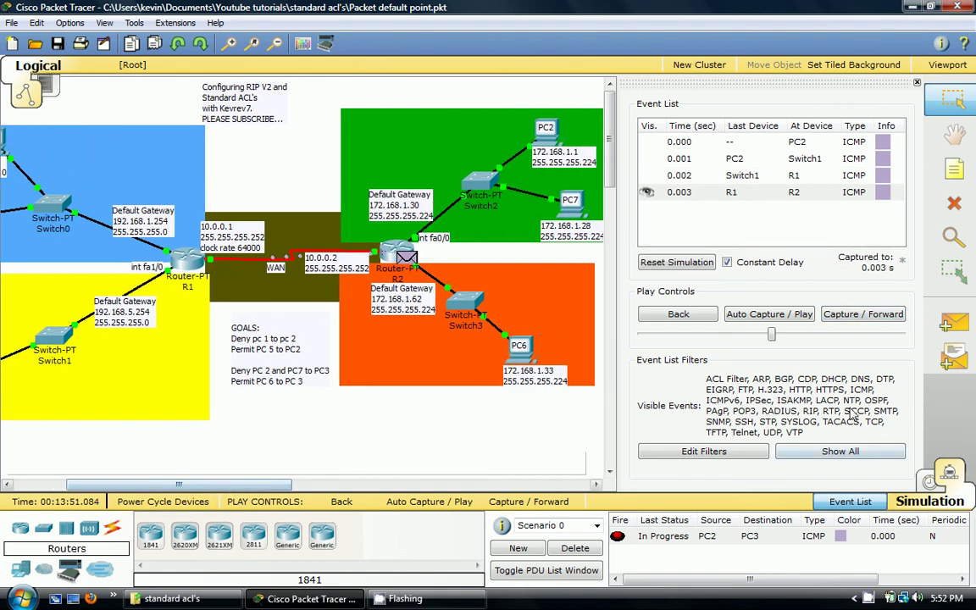
click(878, 315)
click(878, 316)
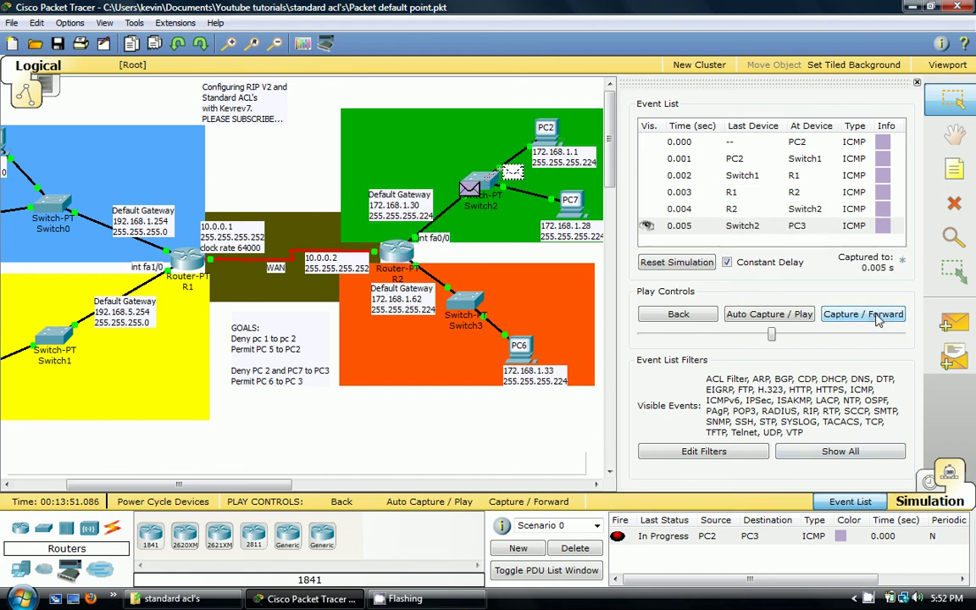
click(878, 315)
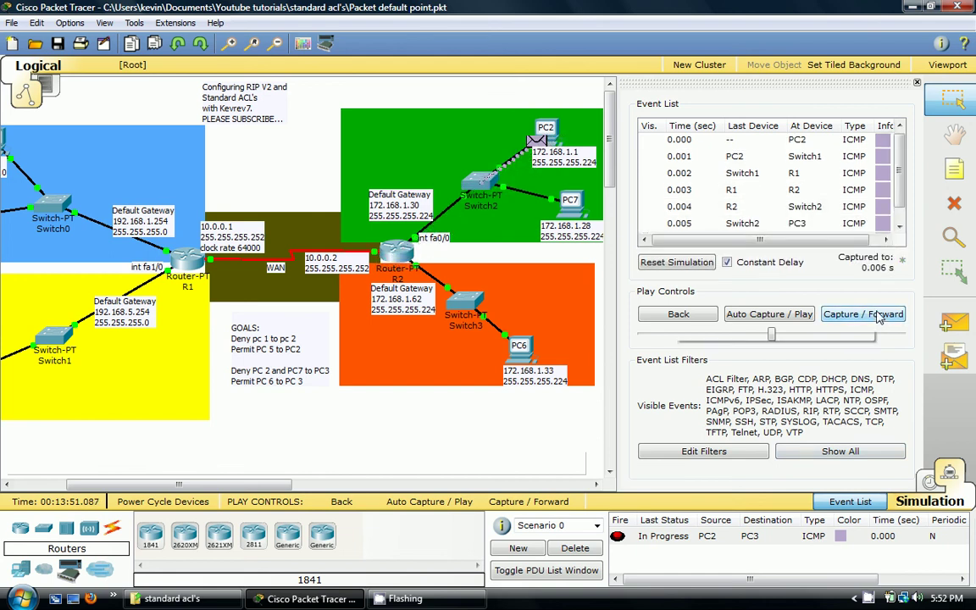
click(879, 315)
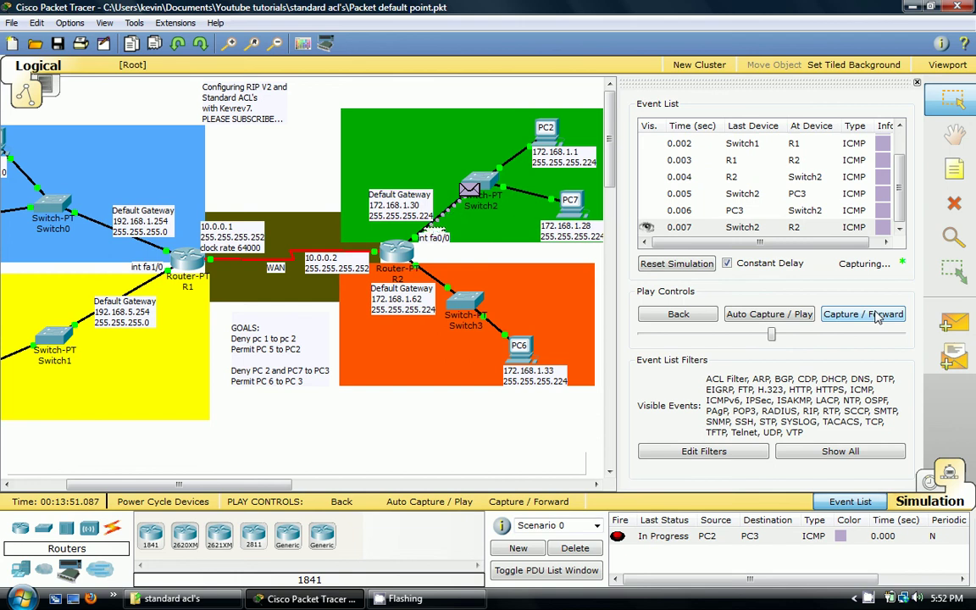
click(878, 315)
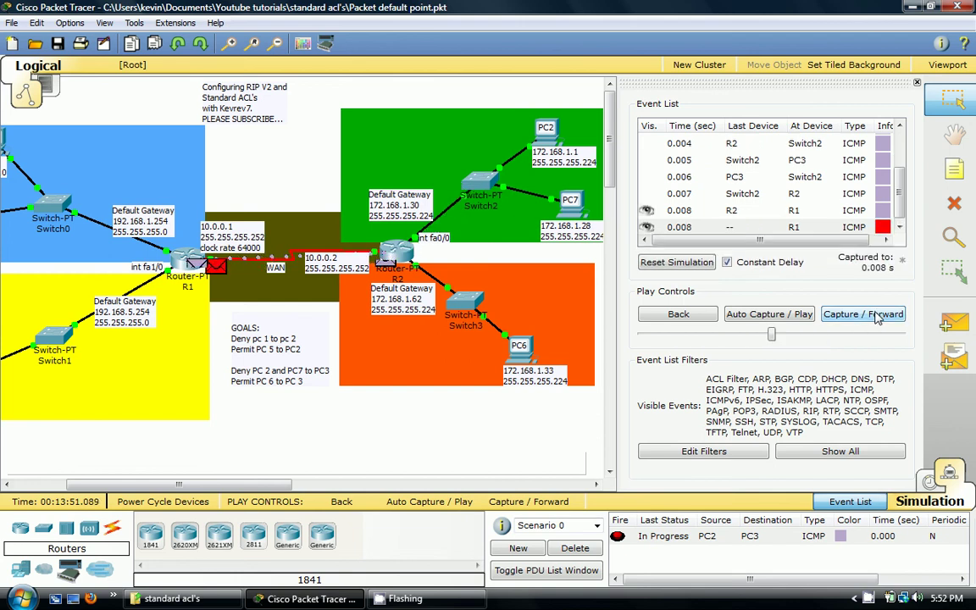
click(879, 315)
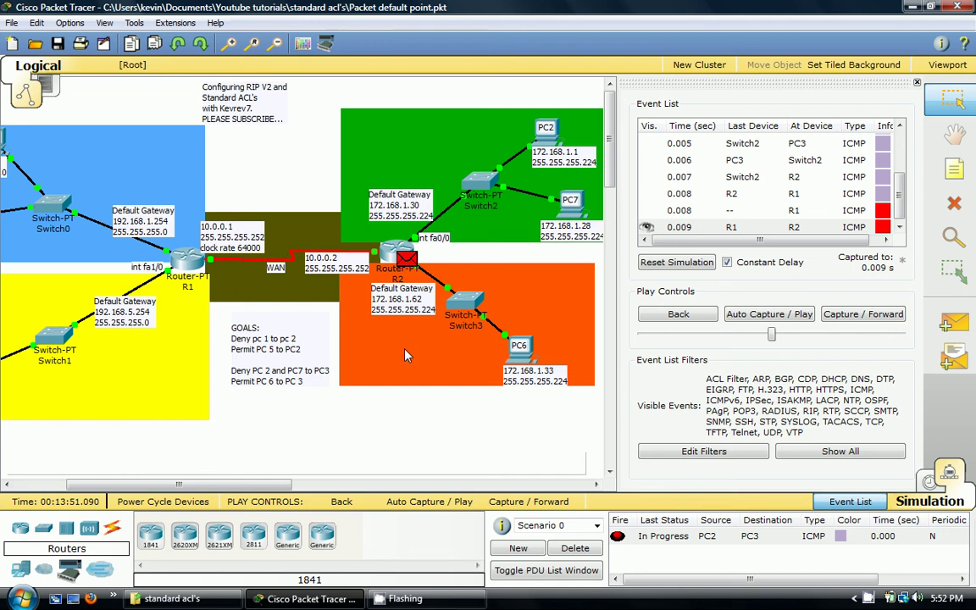
drag(180, 485, 144, 487)
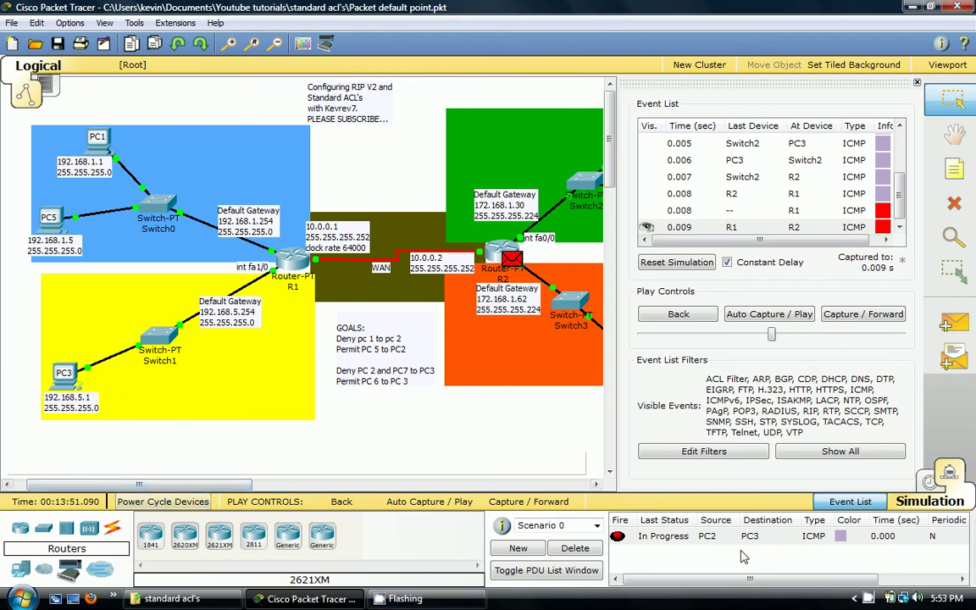
Leave Simulation mode and return to Realtime.
click(930, 481)
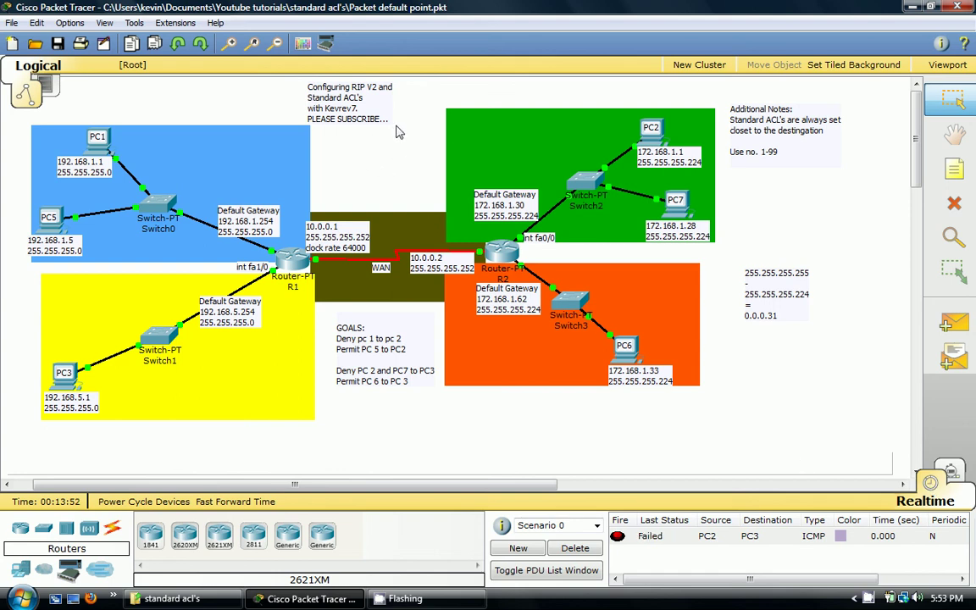